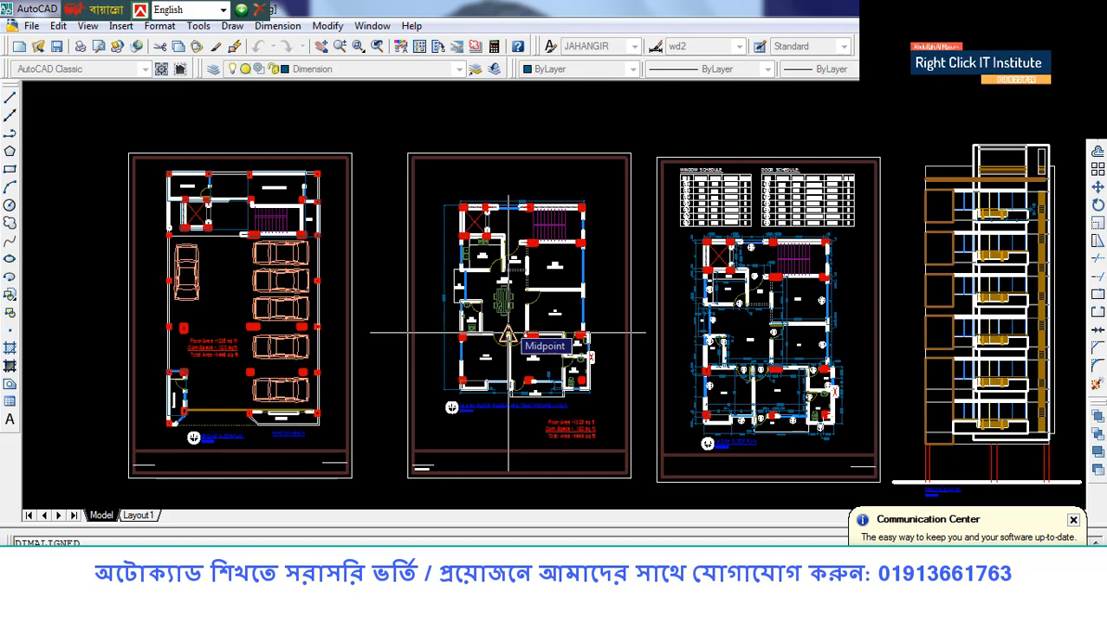
Look over the 1st to 5th floor false slab and toilet fixture layout among the drawing sheets.
{"action": "scroll", "coordinate": [517, 408], "scroll_direction": "up", "scroll_amount": 2}
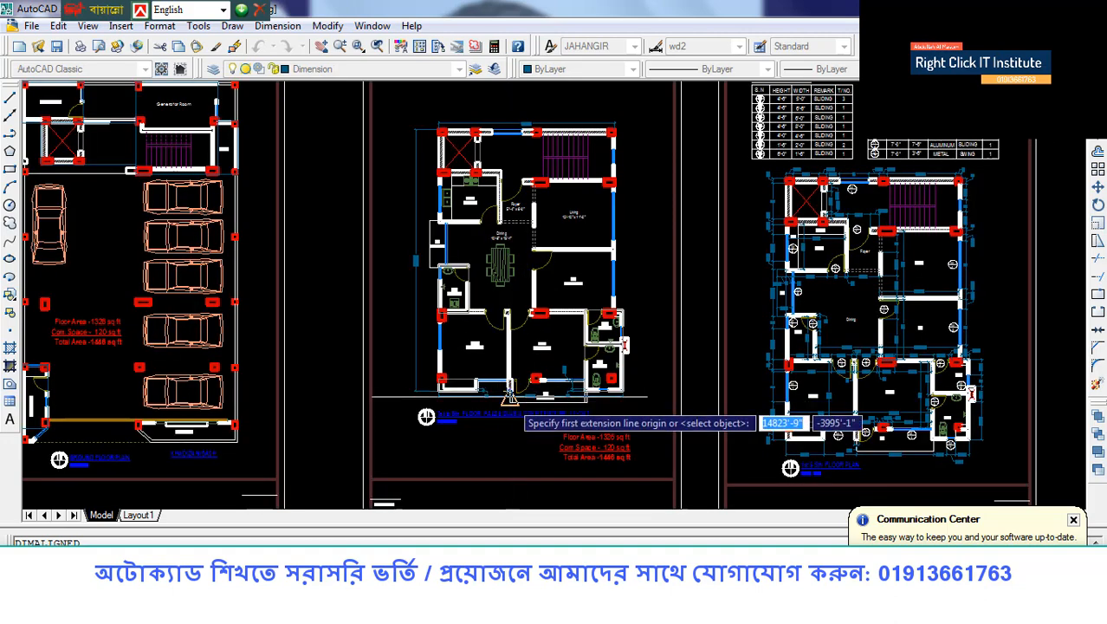
{"action": "scroll", "coordinate": [520, 353], "scroll_direction": "up", "scroll_amount": 2}
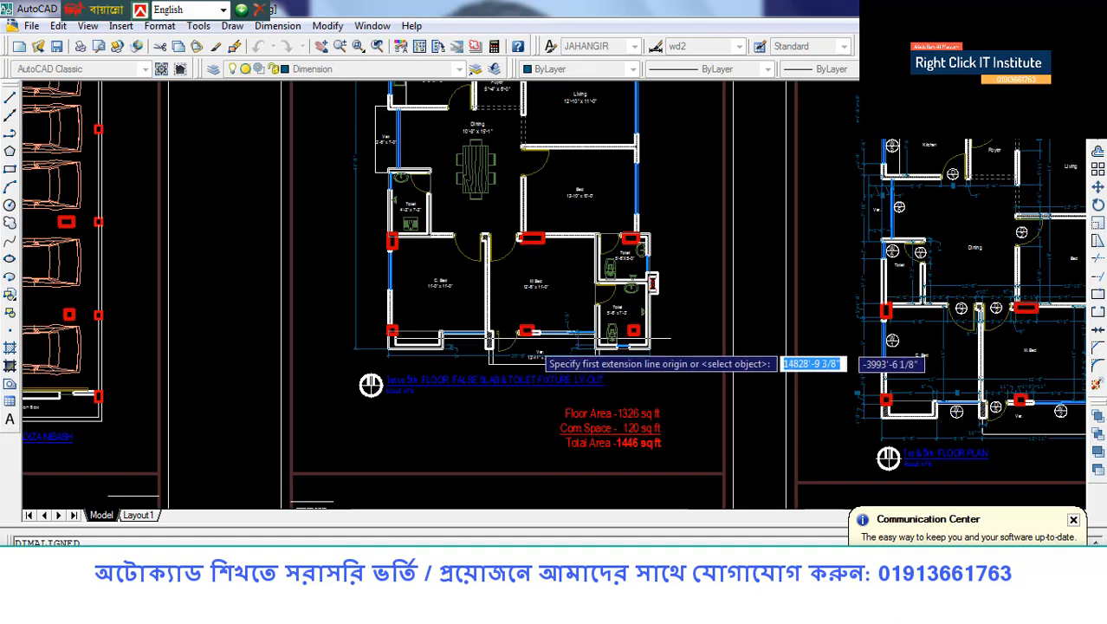
{"action": "scroll", "coordinate": [535, 298], "scroll_direction": "down", "scroll_amount": 3}
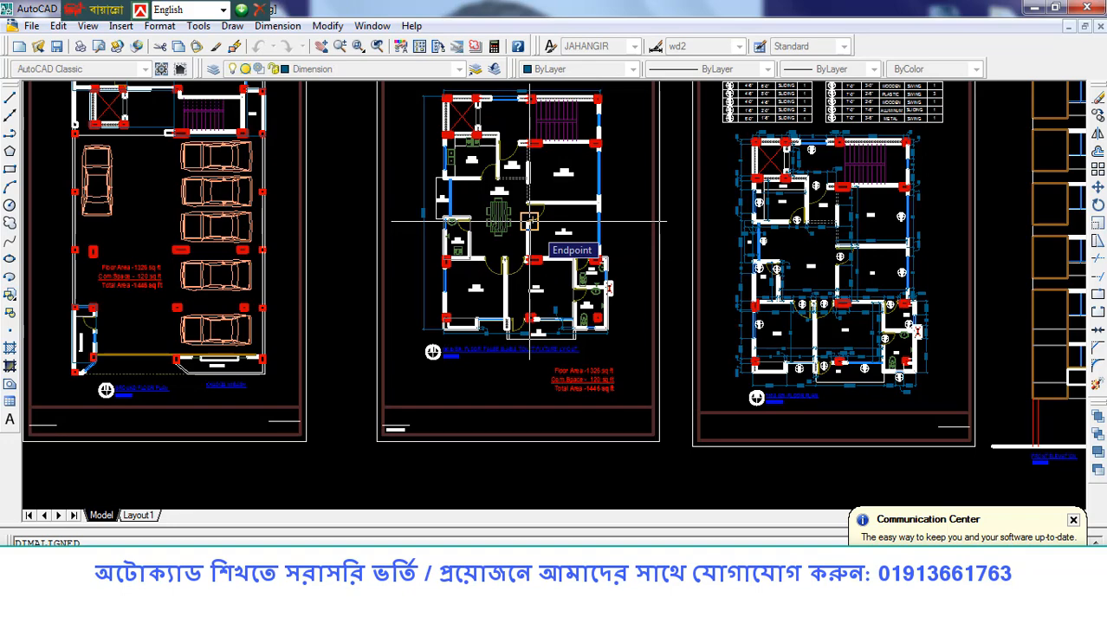
{"action": "scroll", "coordinate": [530, 222], "scroll_direction": "down", "scroll_amount": 2}
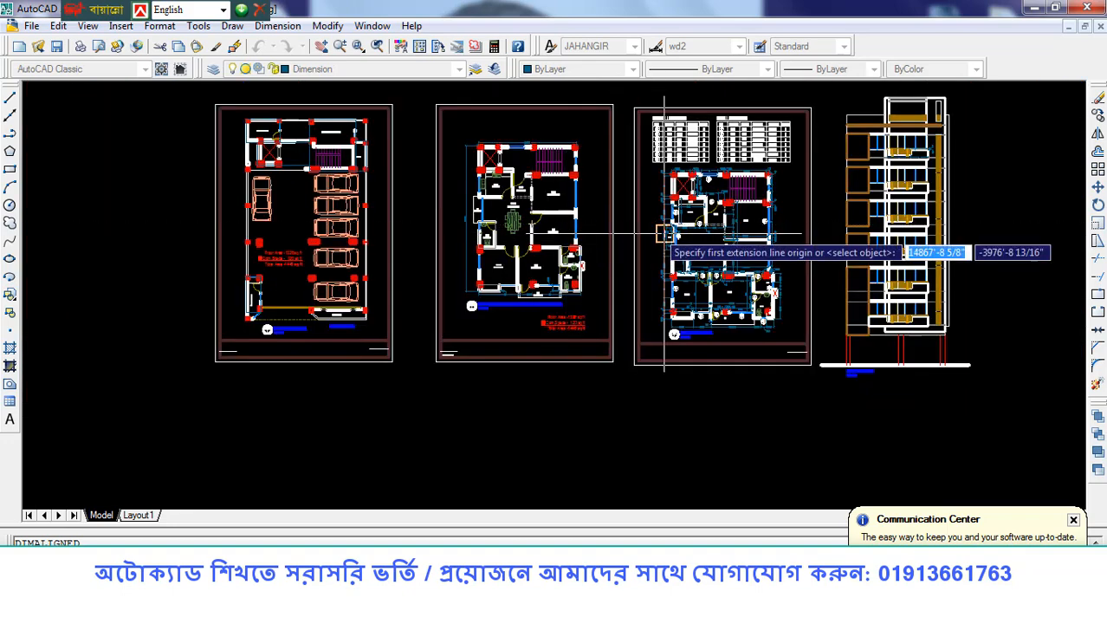
Examine the front elevation beside the floor plans, including its balconies, columns and ground line.
{"action": "middle_click_drag", "start_coordinate": [691, 251], "coordinate": [602, 269]}
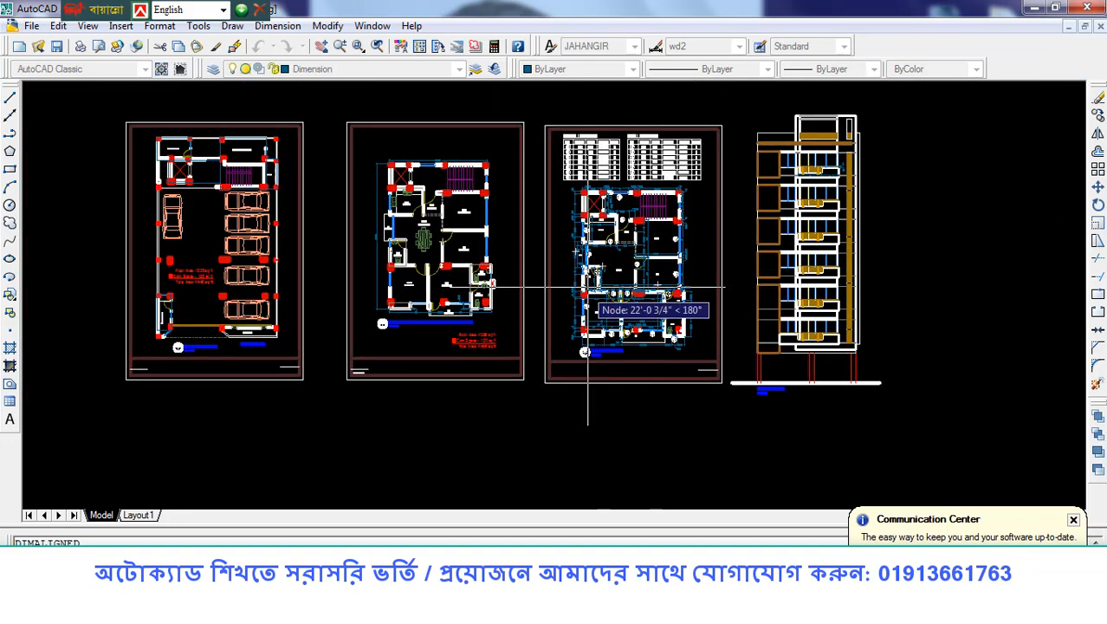
{"action": "scroll", "coordinate": [776, 271], "scroll_direction": "up", "scroll_amount": 3}
{"action": "middle_click_drag", "start_coordinate": [823, 275], "coordinate": [687, 178]}
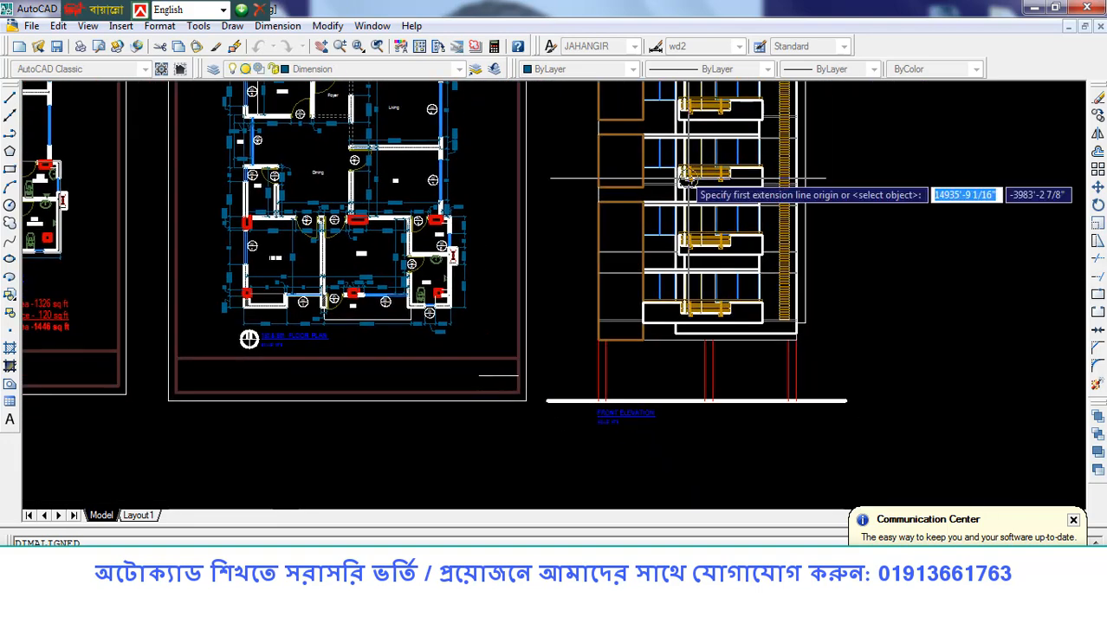
{"action": "scroll", "coordinate": [690, 194], "scroll_direction": "down", "scroll_amount": 3}
{"action": "scroll", "coordinate": [746, 277], "scroll_direction": "up", "scroll_amount": 3}
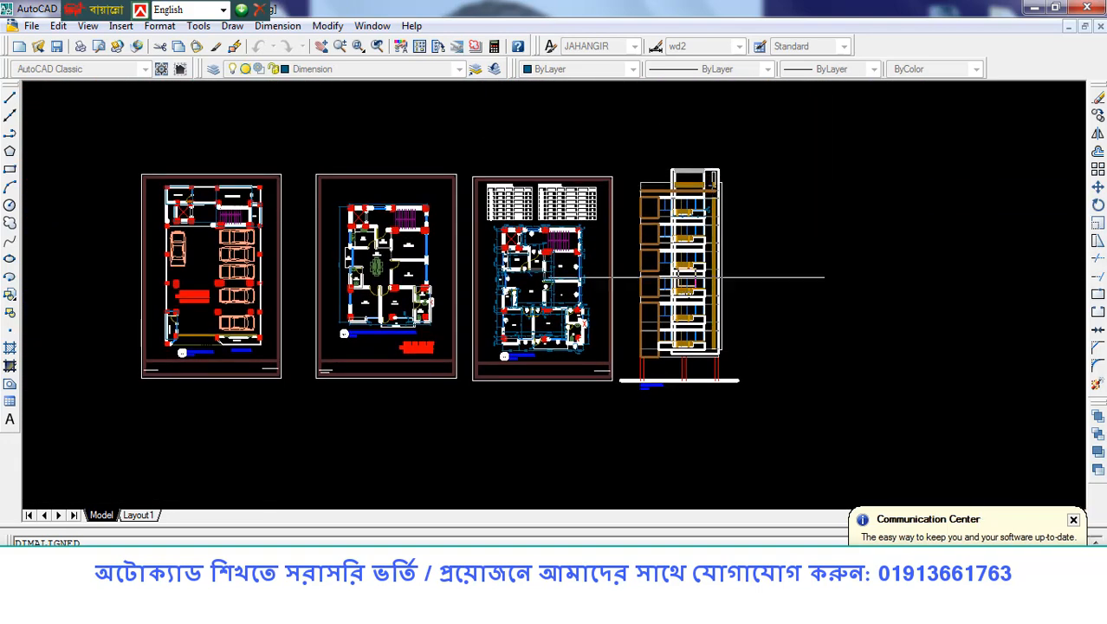
{"action": "scroll", "coordinate": [686, 302], "scroll_direction": "down", "scroll_amount": 2}
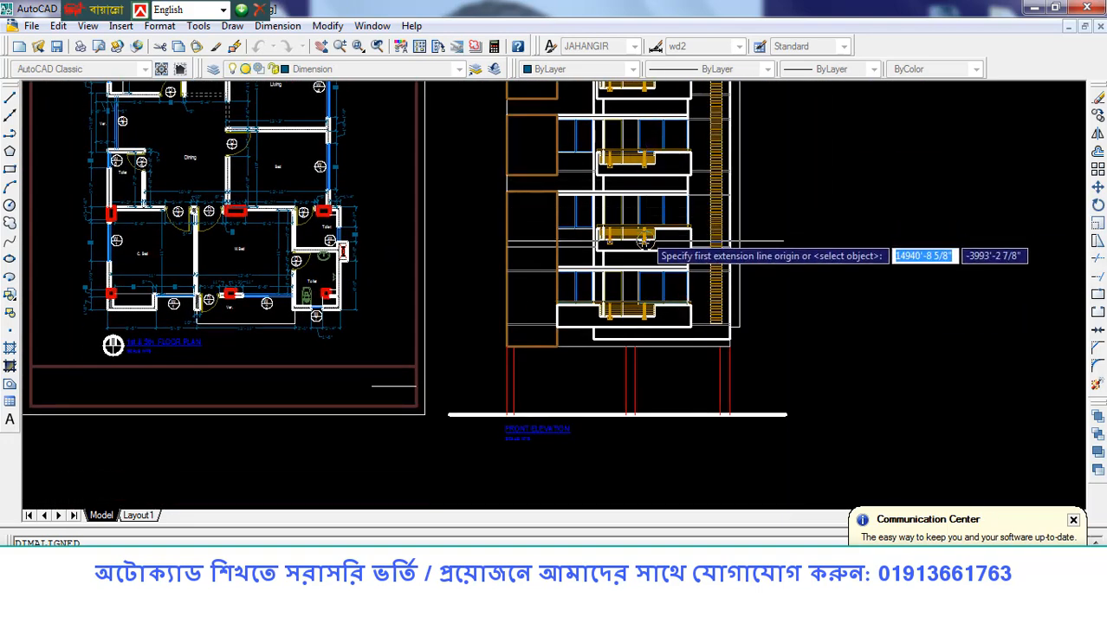
{"action": "scroll", "coordinate": [645, 225], "scroll_direction": "up", "scroll_amount": 2}
{"action": "middle_click_drag", "start_coordinate": [646, 321], "coordinate": [632, 324]}
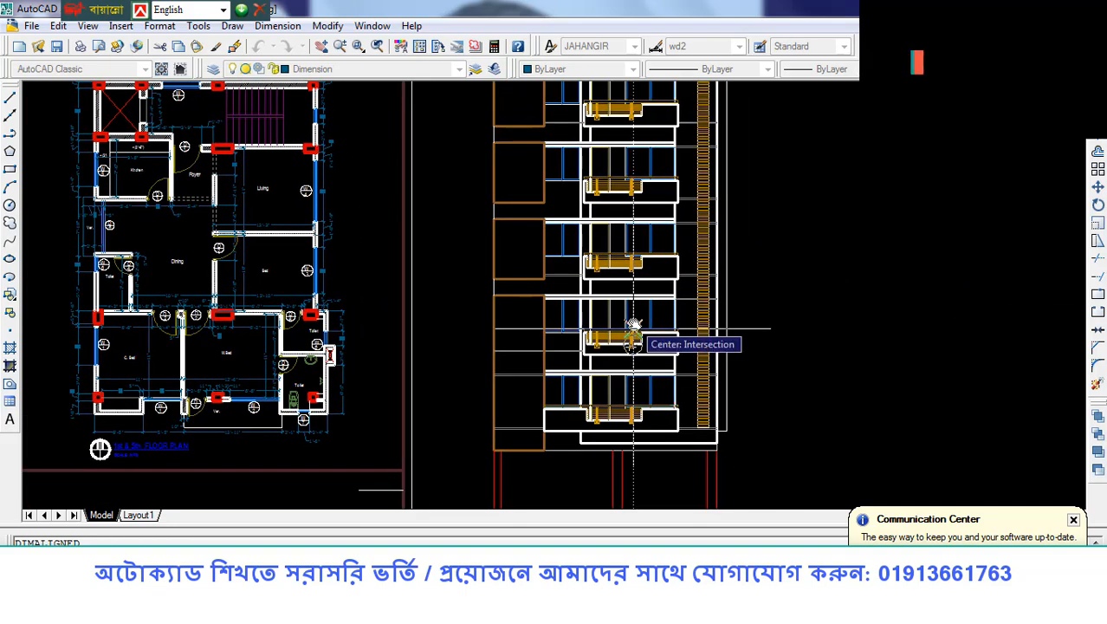
{"action": "scroll", "coordinate": [633, 308], "scroll_direction": "down", "scroll_amount": 2}
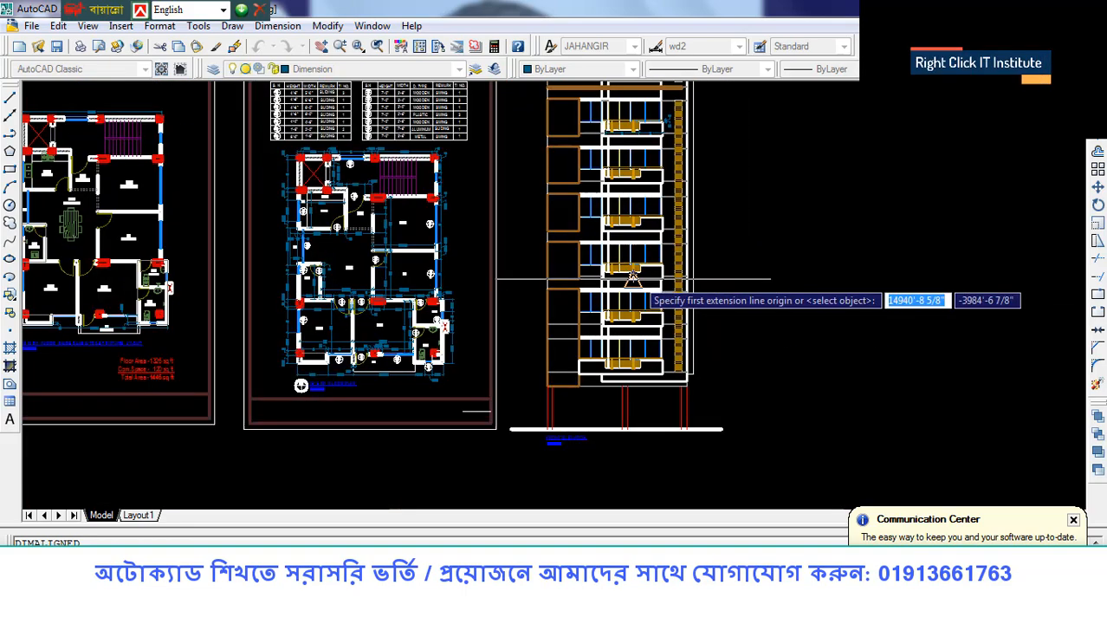
{"action": "mouse_move", "coordinate": [630, 206]}
{"action": "middle_mouse_down"}
{"action": "mouse_move", "coordinate": [620, 310]}
{"action": "mouse_move", "coordinate": [606, 269]}
{"action": "middle_mouse_up"}
{"action": "scroll", "coordinate": [610, 268], "scroll_direction": "up", "scroll_amount": 4}
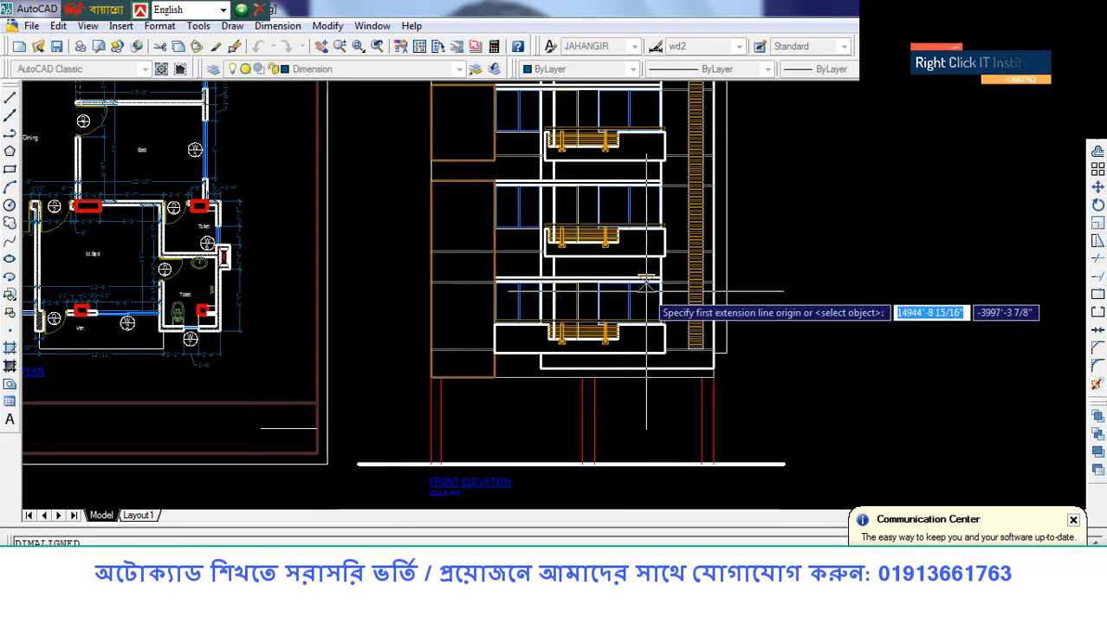
{"action": "scroll", "coordinate": [647, 286], "scroll_direction": "down", "scroll_amount": 6}
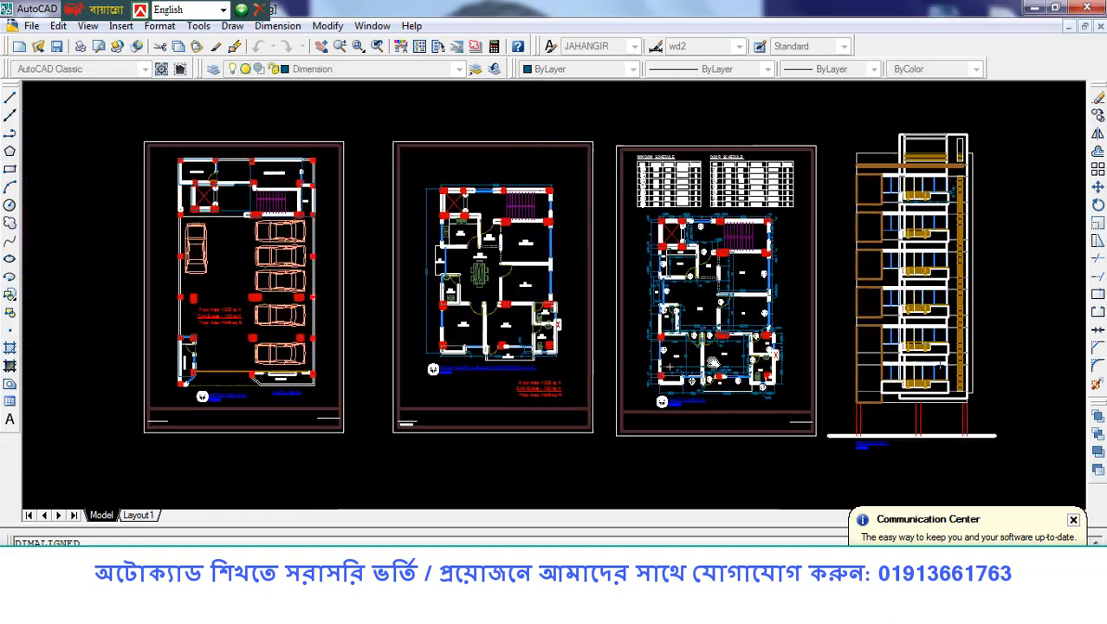
Review the overall room arrangement and floor area notes of the 1st to 5th floor false slab layout.
{"action": "scroll", "coordinate": [374, 285], "scroll_direction": "up", "scroll_amount": 4}
{"action": "middle_click_drag", "start_coordinate": [659, 347], "coordinate": [593, 337]}
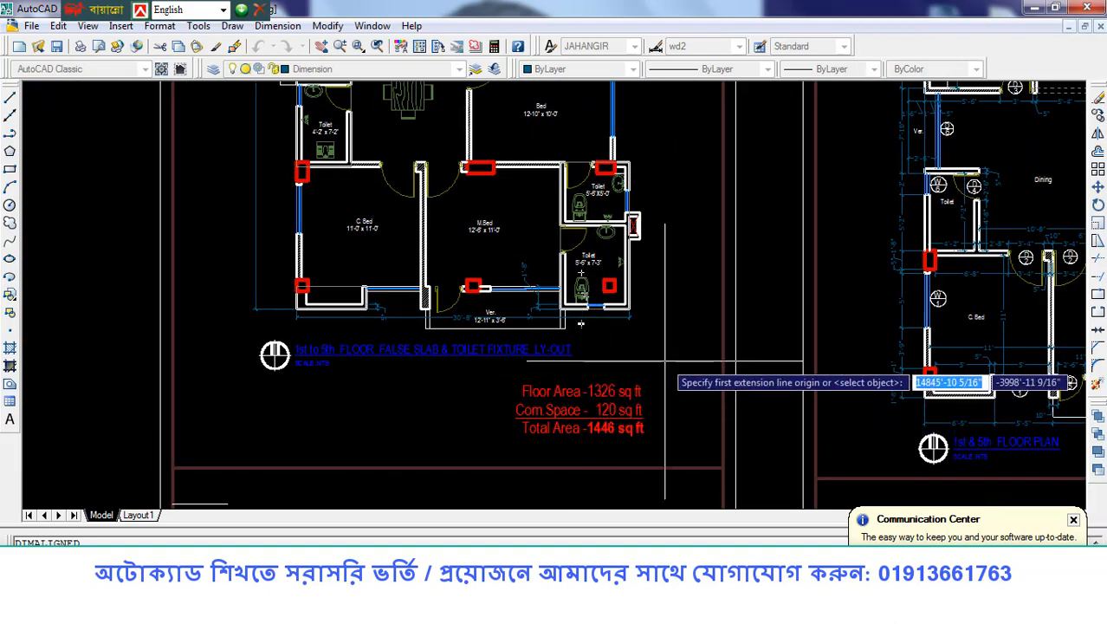
{"action": "scroll", "coordinate": [529, 236], "scroll_direction": "down", "scroll_amount": 5}
{"action": "mouse_move", "coordinate": [529, 236]}
{"action": "middle_mouse_down"}
{"action": "mouse_move", "coordinate": [548, 359]}
{"action": "mouse_move", "coordinate": [525, 318]}
{"action": "middle_mouse_up"}
{"action": "scroll", "coordinate": [526, 351], "scroll_direction": "up", "scroll_amount": 3}
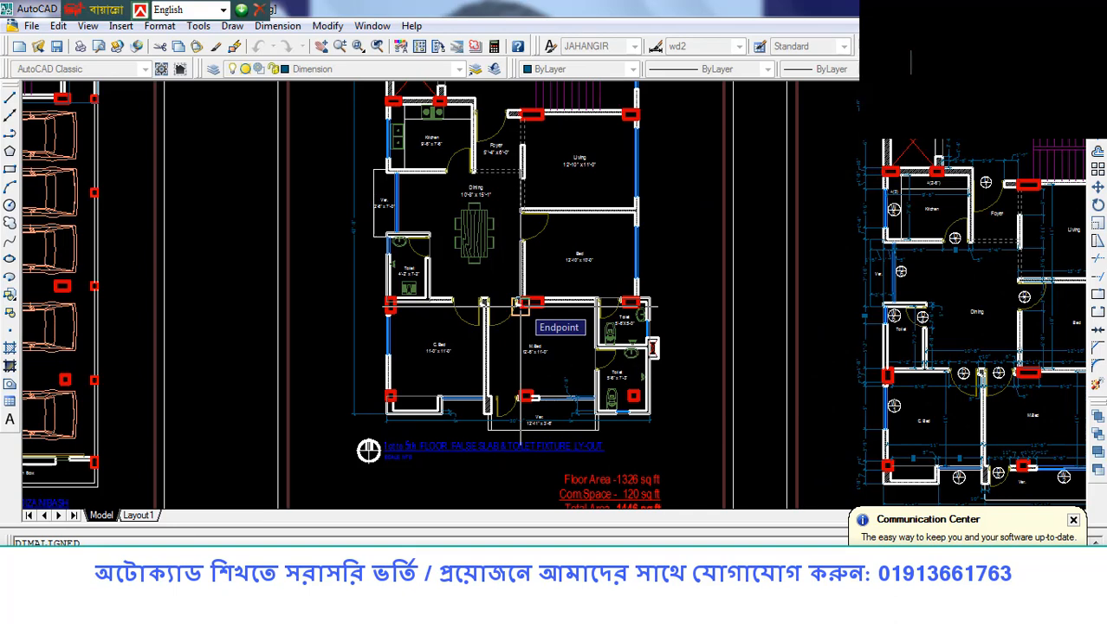
{"action": "scroll", "coordinate": [544, 258], "scroll_direction": "down", "scroll_amount": 3}
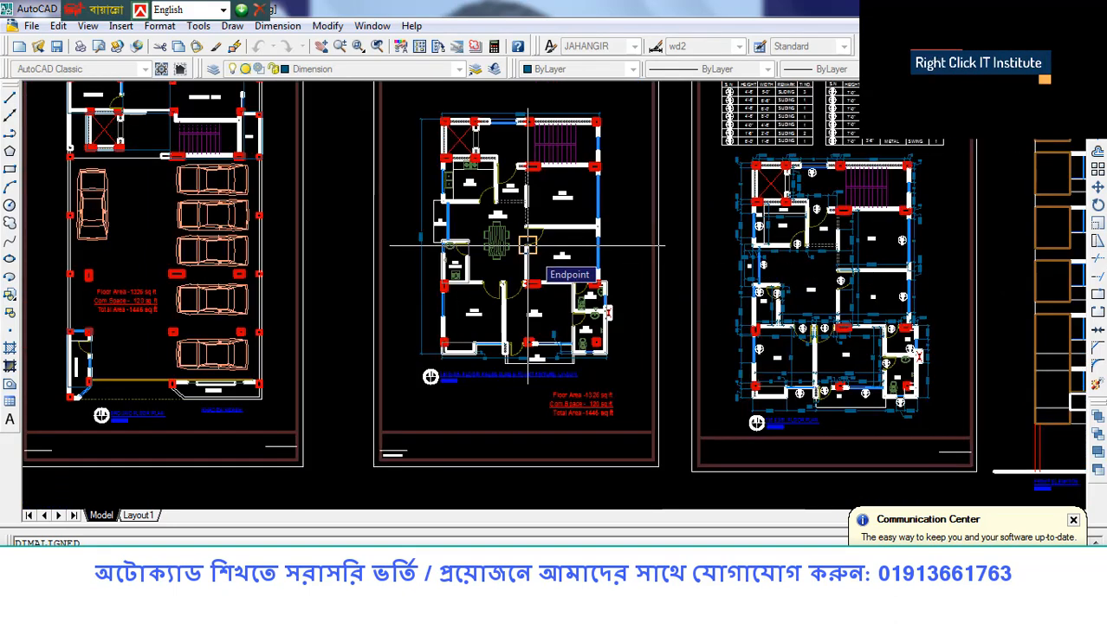
{"action": "scroll", "coordinate": [527, 309], "scroll_direction": "up", "scroll_amount": 3}
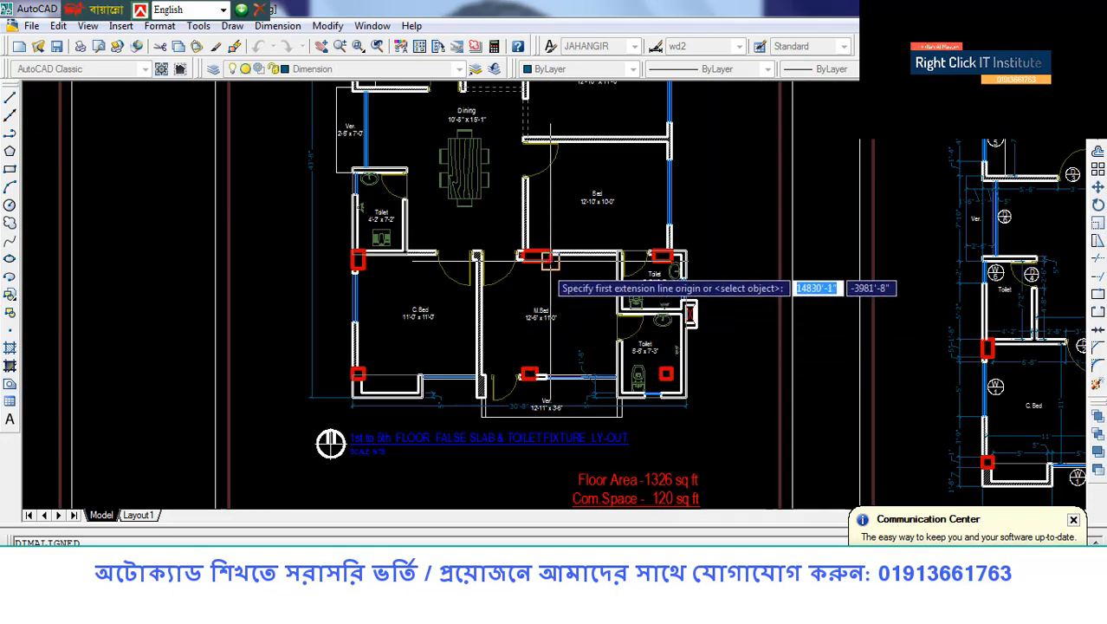
{"action": "scroll", "coordinate": [551, 259], "scroll_direction": "down", "scroll_amount": 5}
{"action": "scroll", "coordinate": [556, 254], "scroll_direction": "up", "scroll_amount": 4}
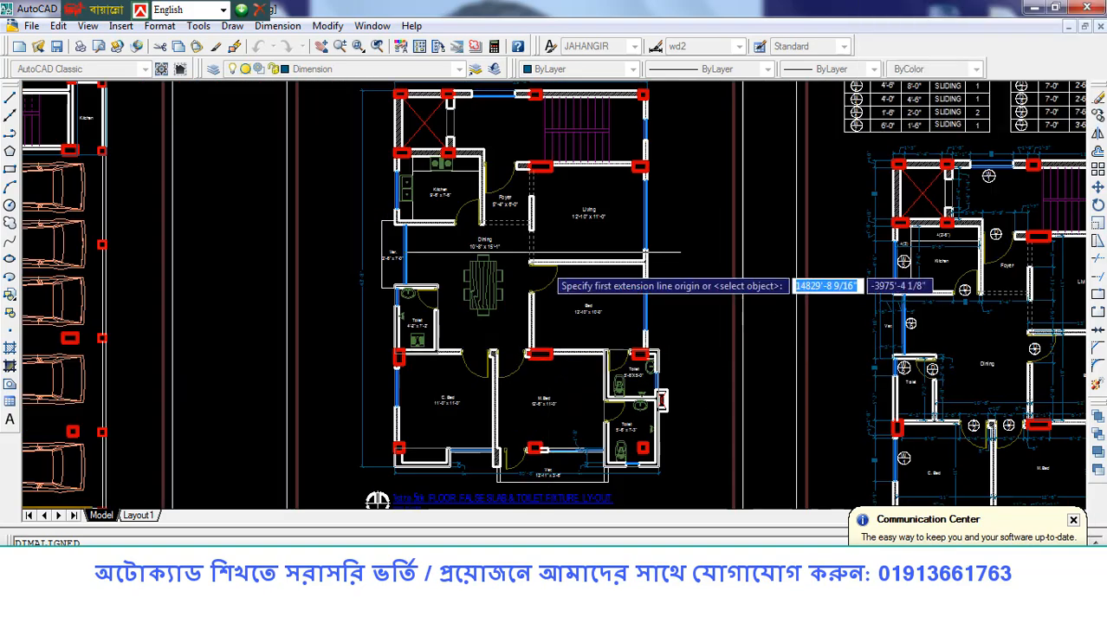
{"action": "middle_click_drag", "start_coordinate": [543, 222], "coordinate": [561, 317]}
{"action": "scroll", "coordinate": [560, 317], "scroll_direction": "down", "scroll_amount": 3}
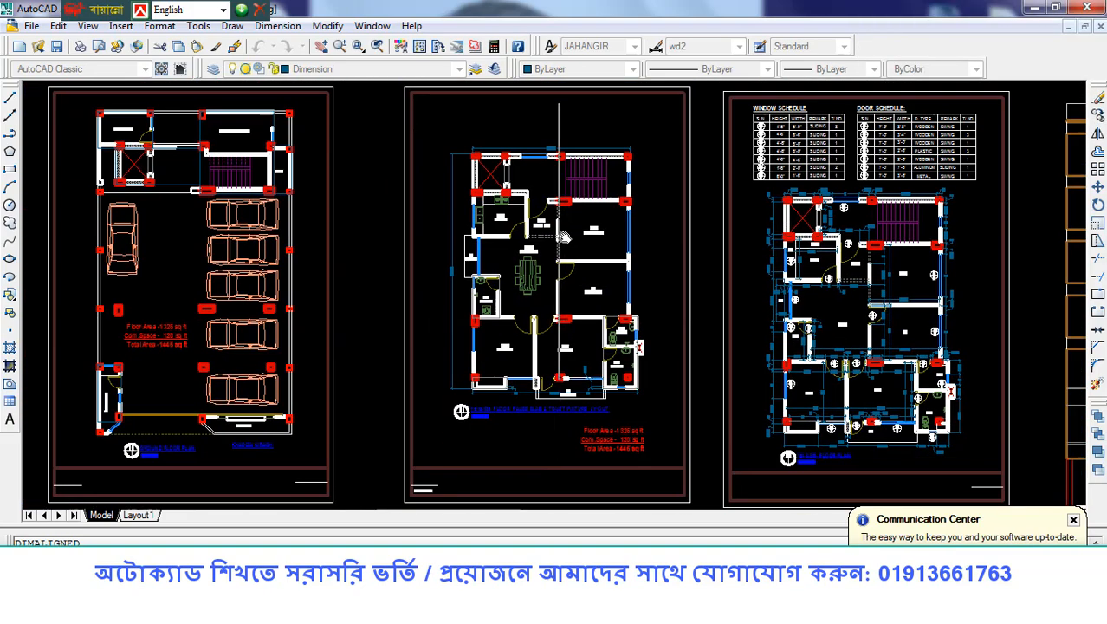
{"action": "scroll", "coordinate": [637, 368], "scroll_direction": "up", "scroll_amount": 4}
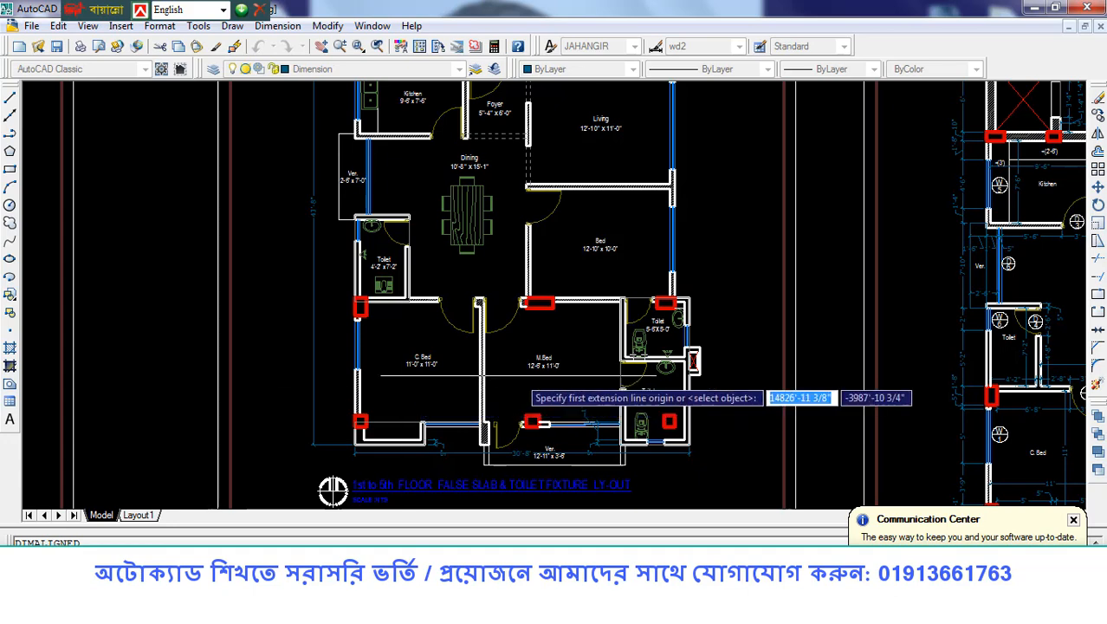
{"action": "scroll", "coordinate": [711, 387], "scroll_direction": "down", "scroll_amount": 3}
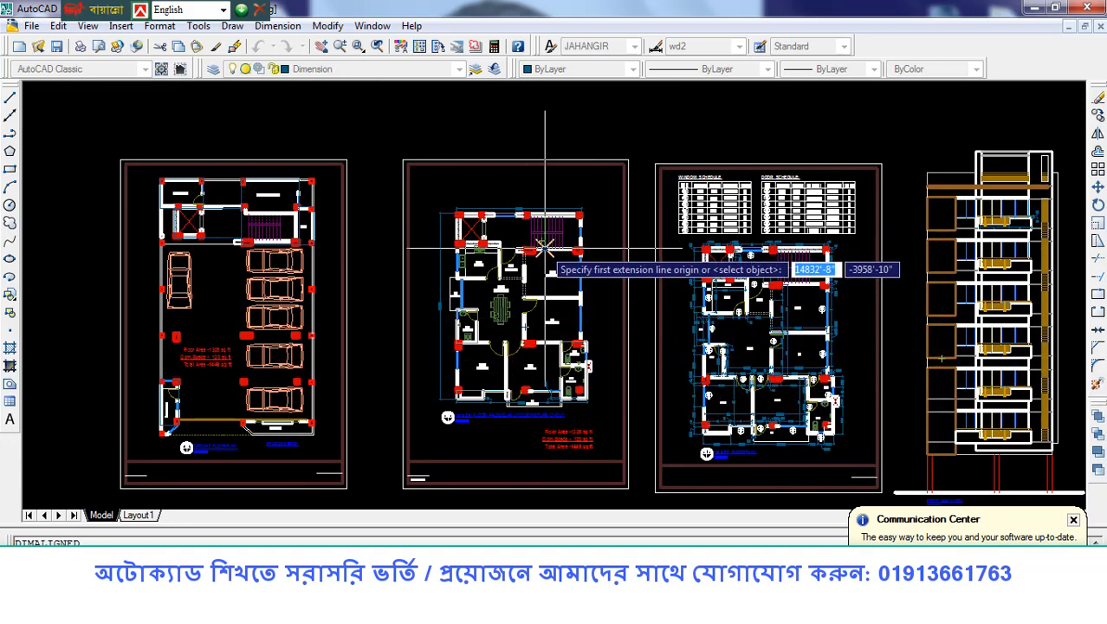
Inspect the stair, foyer, living, dining and kitchen areas of the false slab layout with their room sizes.
{"action": "scroll", "coordinate": [545, 249], "scroll_direction": "up", "scroll_amount": 3}
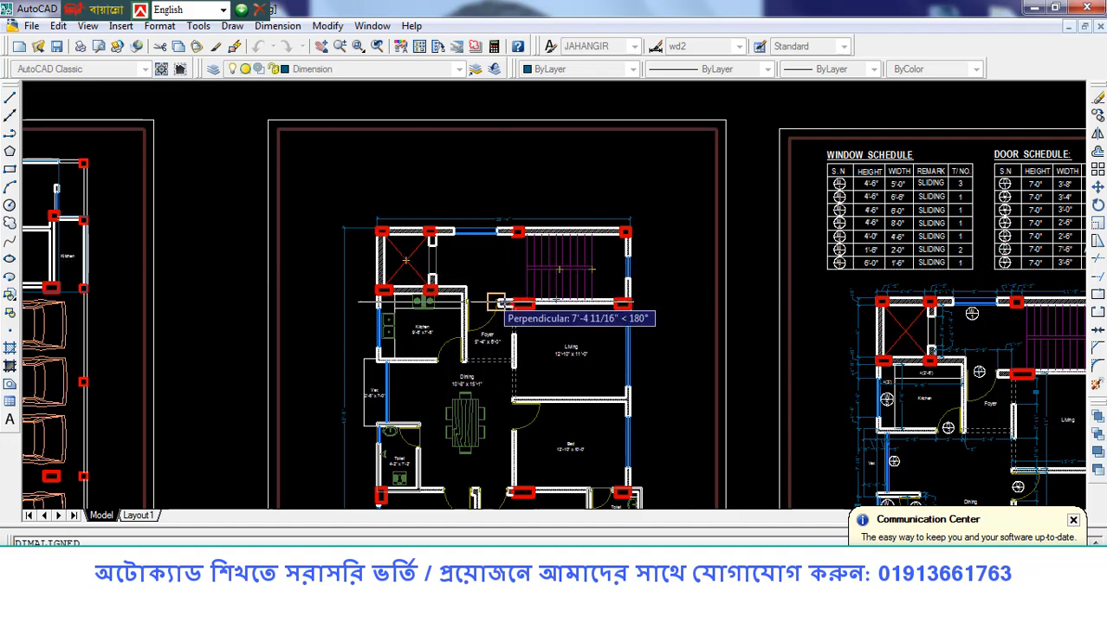
{"action": "scroll", "coordinate": [498, 302], "scroll_direction": "up", "scroll_amount": 4}
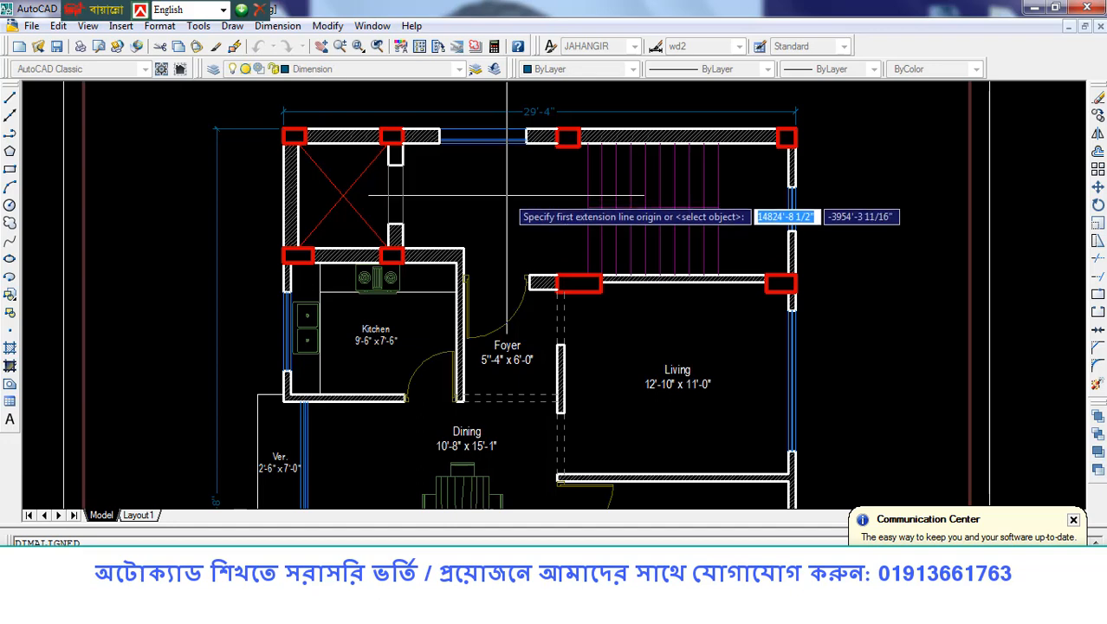
{"action": "middle_click_drag", "start_coordinate": [507, 338], "coordinate": [511, 225]}
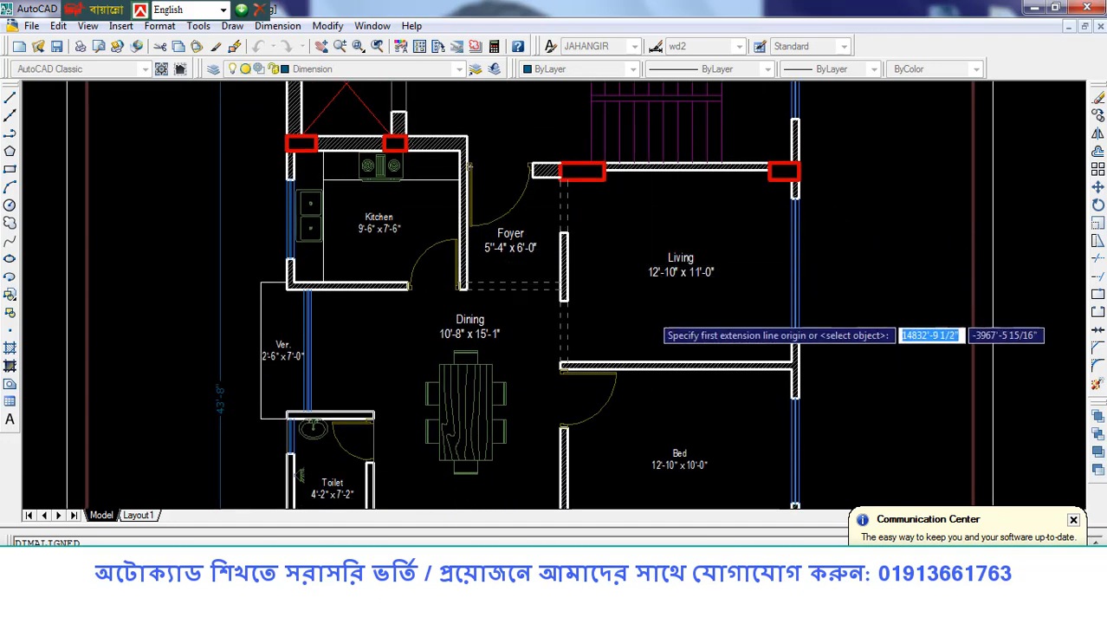
{"action": "middle_click_drag", "start_coordinate": [437, 437], "coordinate": [477, 354]}
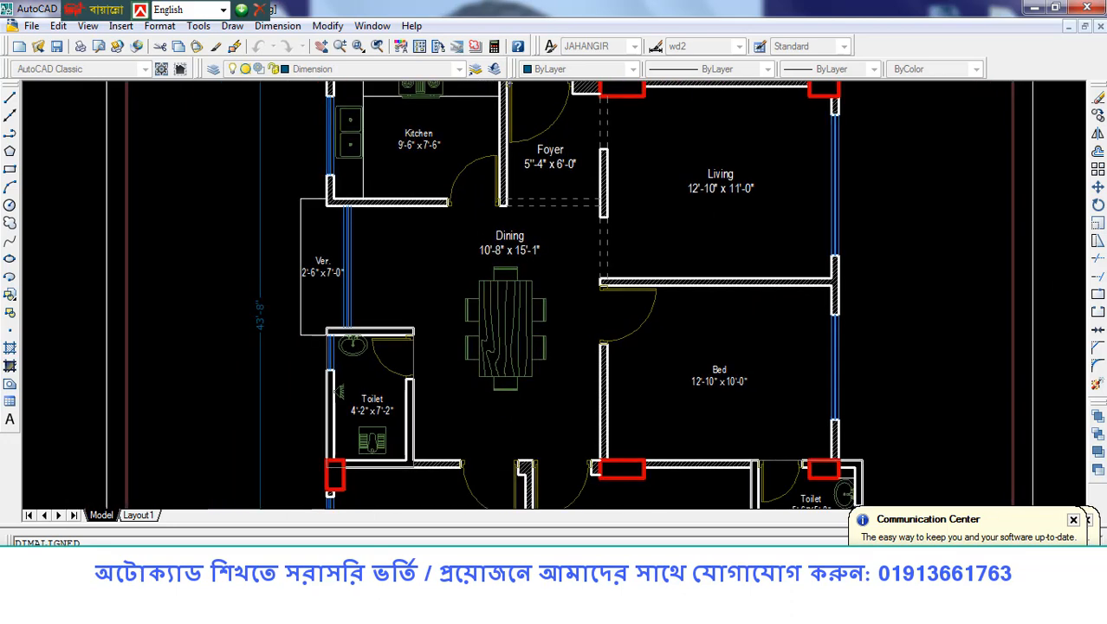
{"action": "scroll", "coordinate": [526, 314], "scroll_direction": "down", "scroll_amount": 3}
{"action": "middle_click_drag", "start_coordinate": [437, 283], "coordinate": [502, 297]}
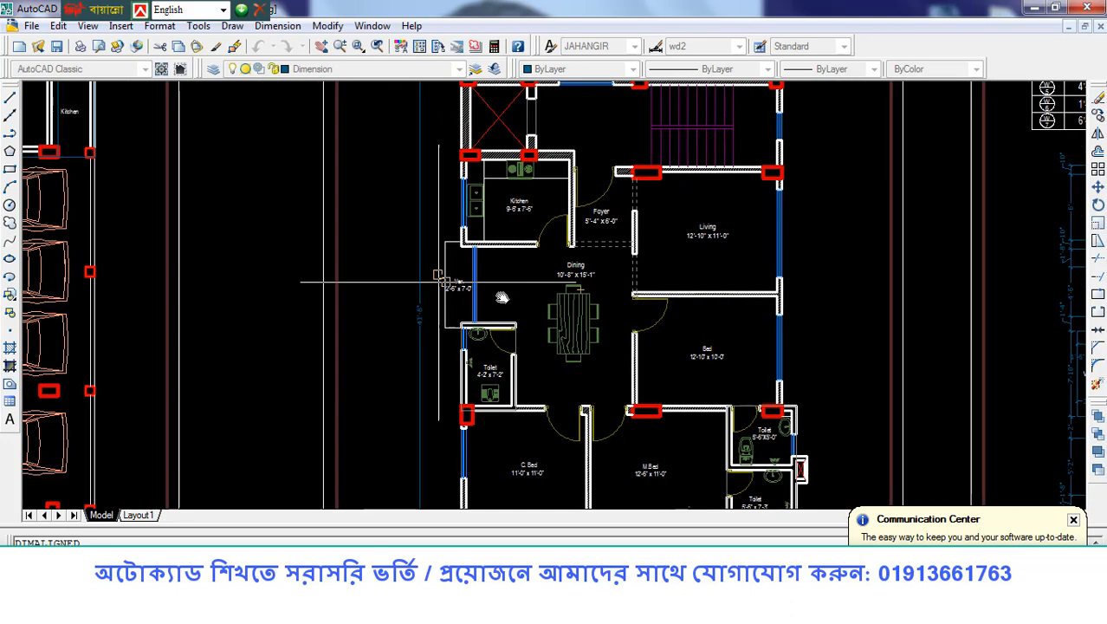
{"action": "scroll", "coordinate": [477, 289], "scroll_direction": "up", "scroll_amount": 2}
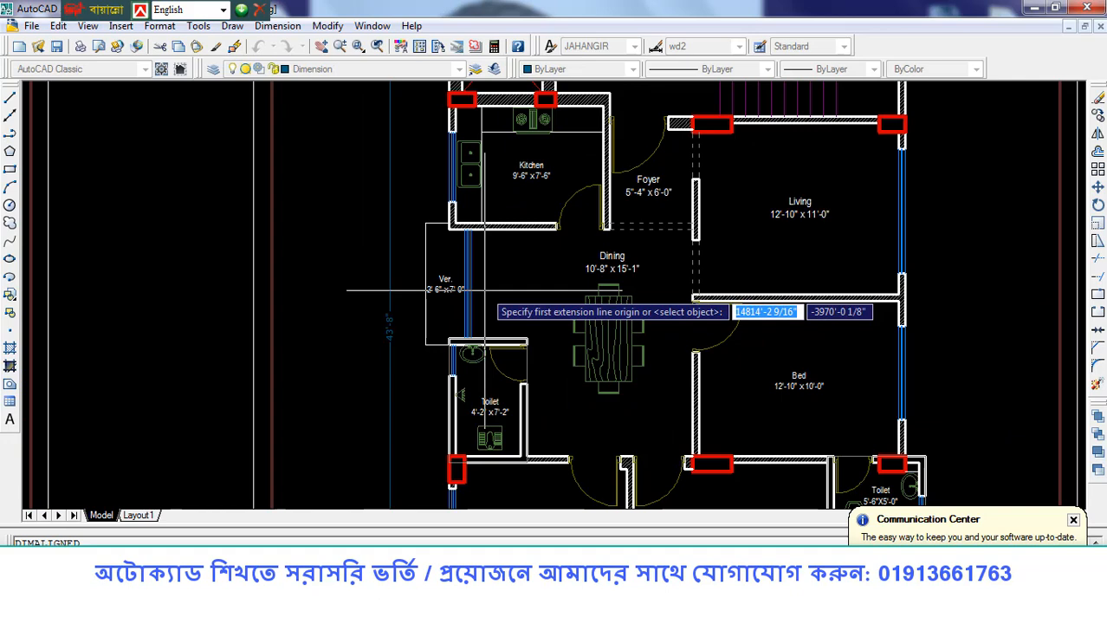
{"action": "middle_click_drag", "start_coordinate": [558, 277], "coordinate": [558, 343]}
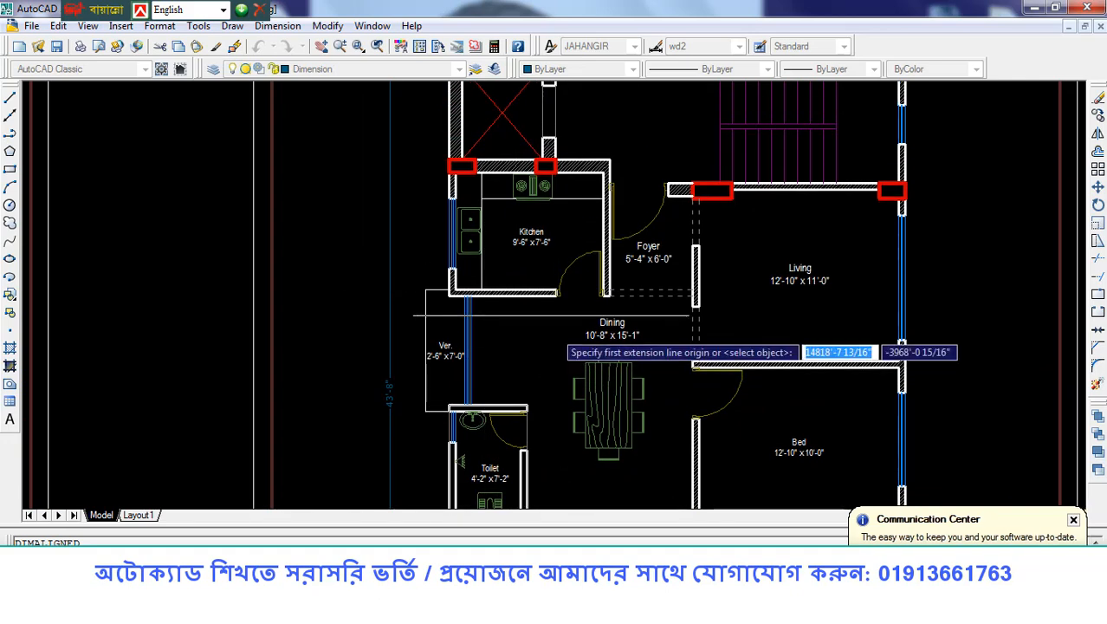
{"action": "scroll", "coordinate": [530, 243], "scroll_direction": "up", "scroll_amount": 5}
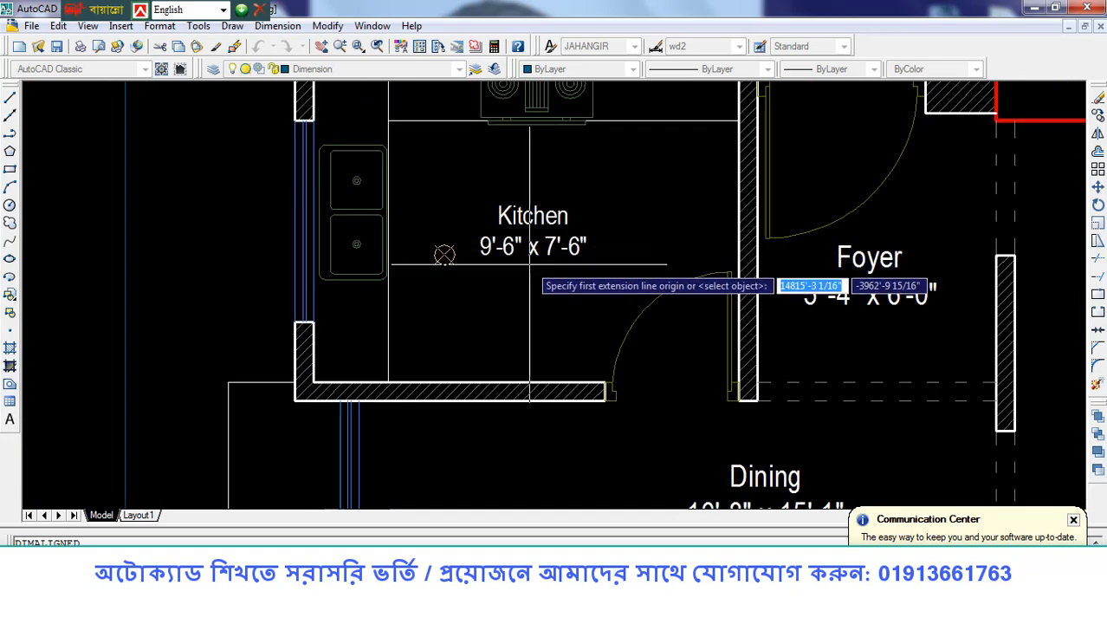
{"action": "scroll", "coordinate": [485, 256], "scroll_direction": "down", "scroll_amount": 3}
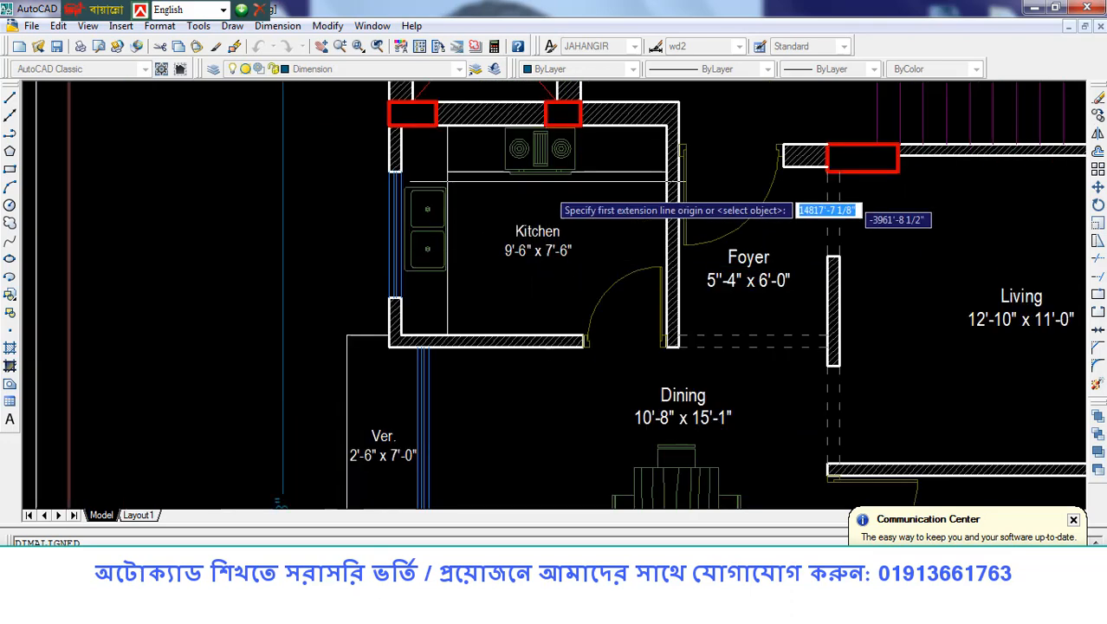
{"action": "scroll", "coordinate": [485, 225], "scroll_direction": "up", "scroll_amount": 3}
{"action": "scroll", "coordinate": [548, 146], "scroll_direction": "down", "scroll_amount": 4}
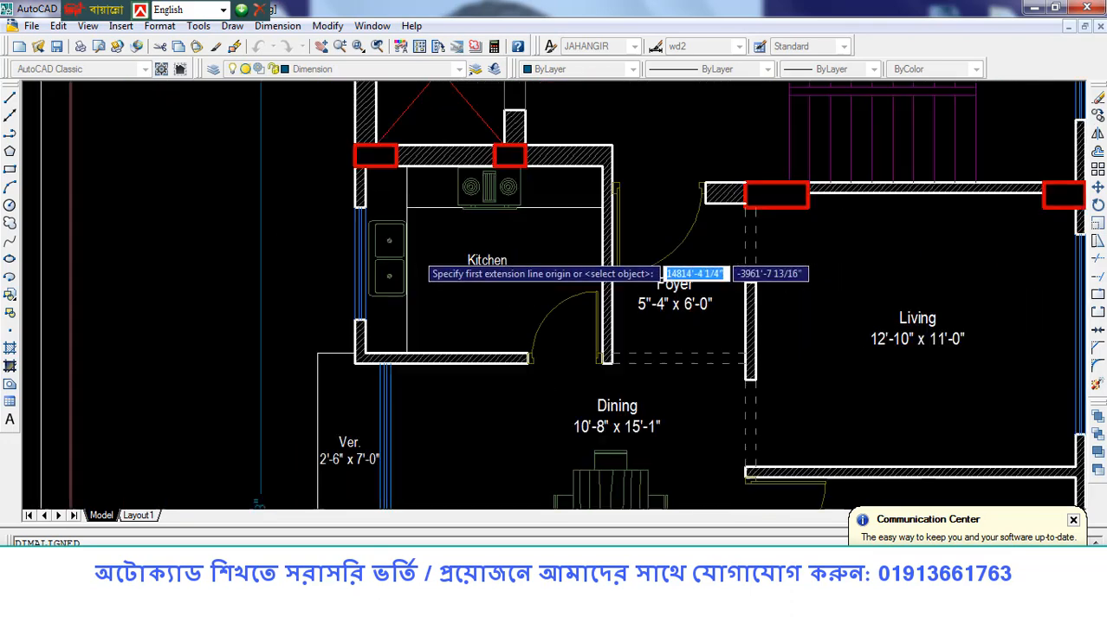
Inspect the bedrooms, attached toilets and front verandah of the false slab layout with their room sizes.
{"action": "middle_click_drag", "start_coordinate": [471, 344], "coordinate": [488, 156]}
{"action": "middle_click_drag", "start_coordinate": [500, 305], "coordinate": [396, 325]}
{"action": "middle_click_drag", "start_coordinate": [587, 324], "coordinate": [516, 261]}
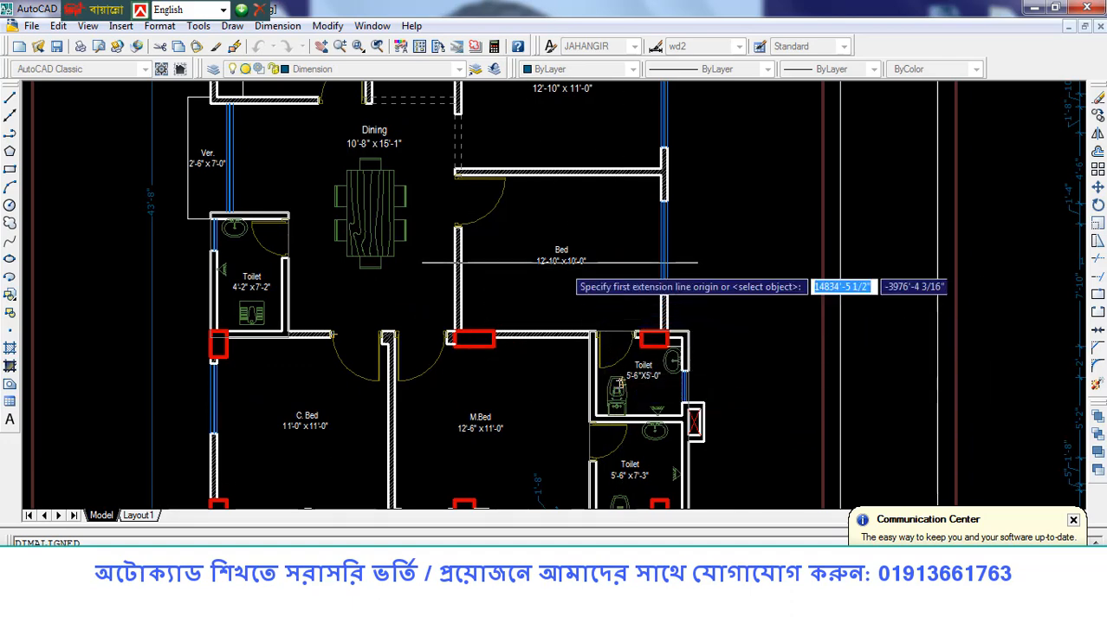
{"action": "middle_click_drag", "start_coordinate": [620, 381], "coordinate": [648, 294]}
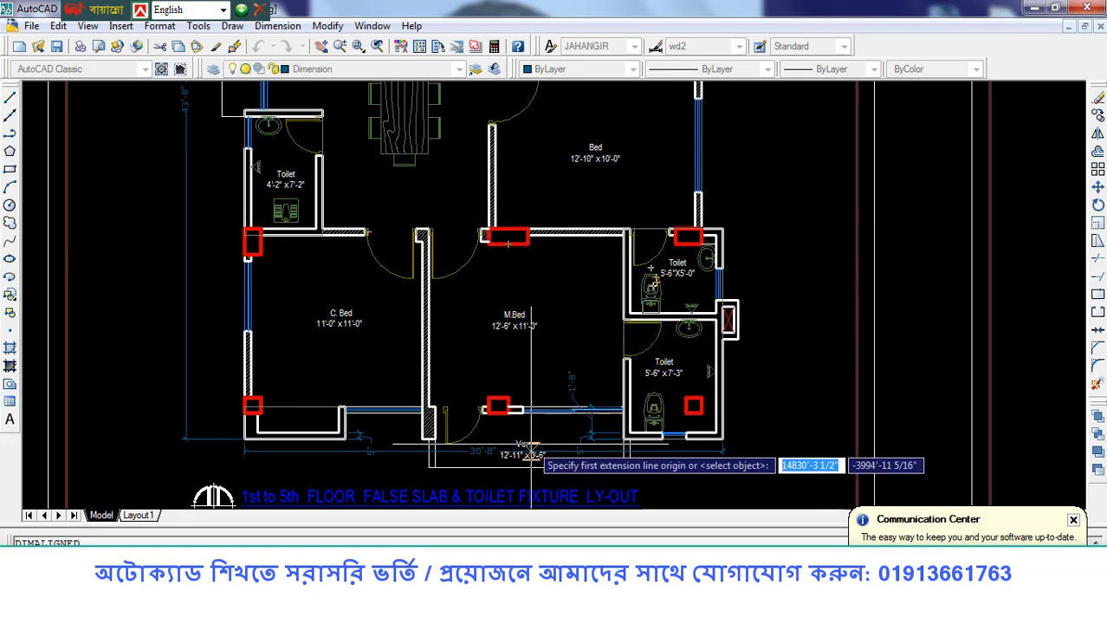
{"action": "scroll", "coordinate": [530, 451], "scroll_direction": "up", "scroll_amount": 5}
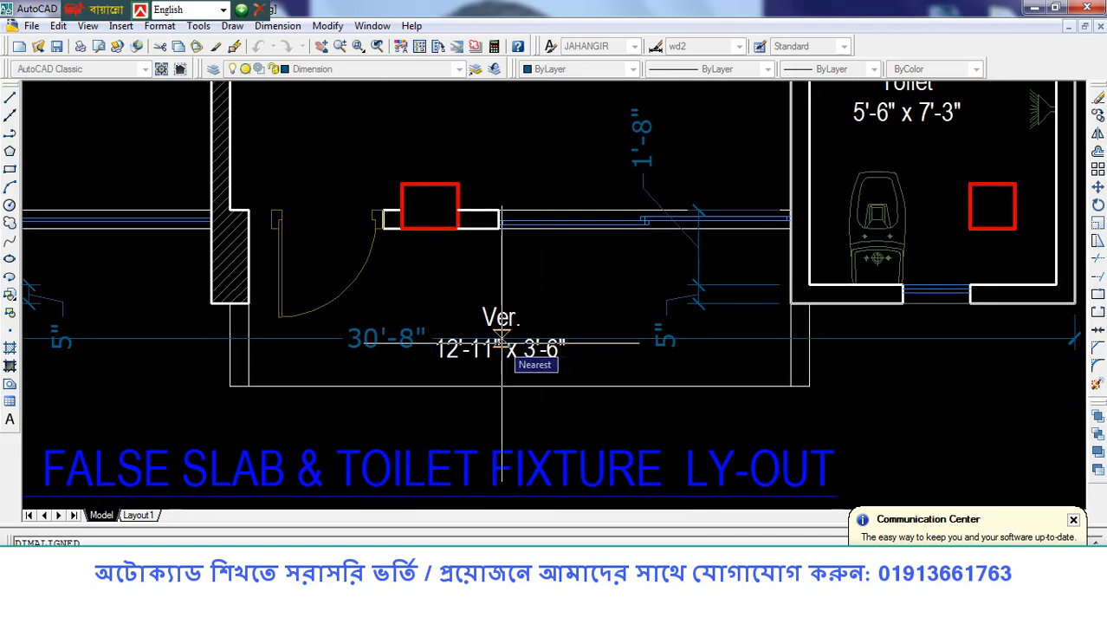
{"action": "scroll", "coordinate": [502, 342], "scroll_direction": "down", "scroll_amount": 4}
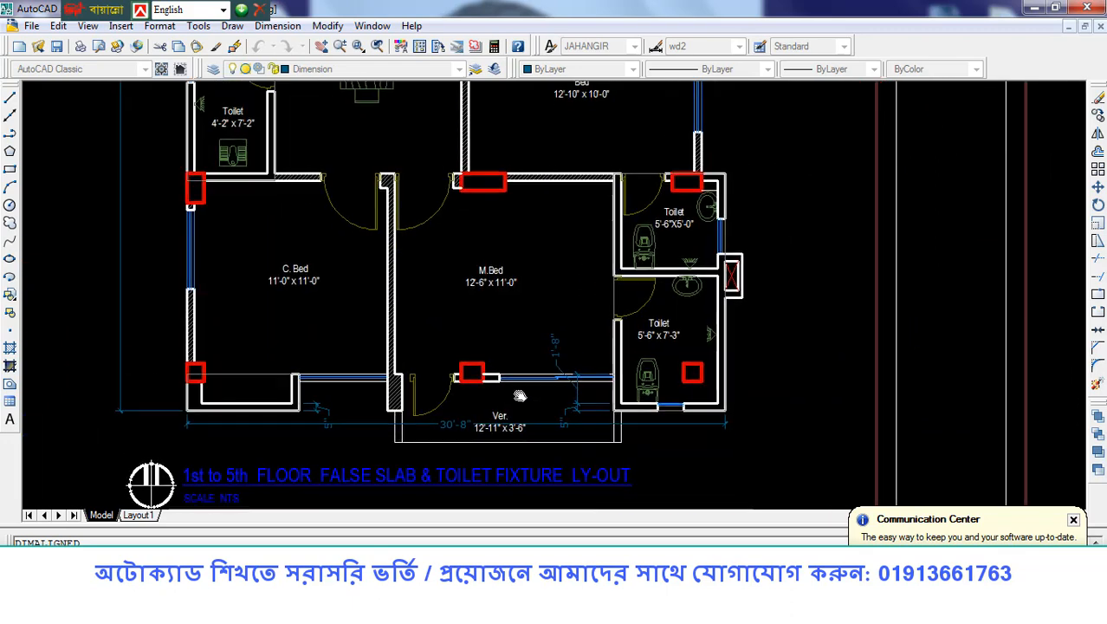
{"action": "scroll", "coordinate": [646, 351], "scroll_direction": "up", "scroll_amount": 2}
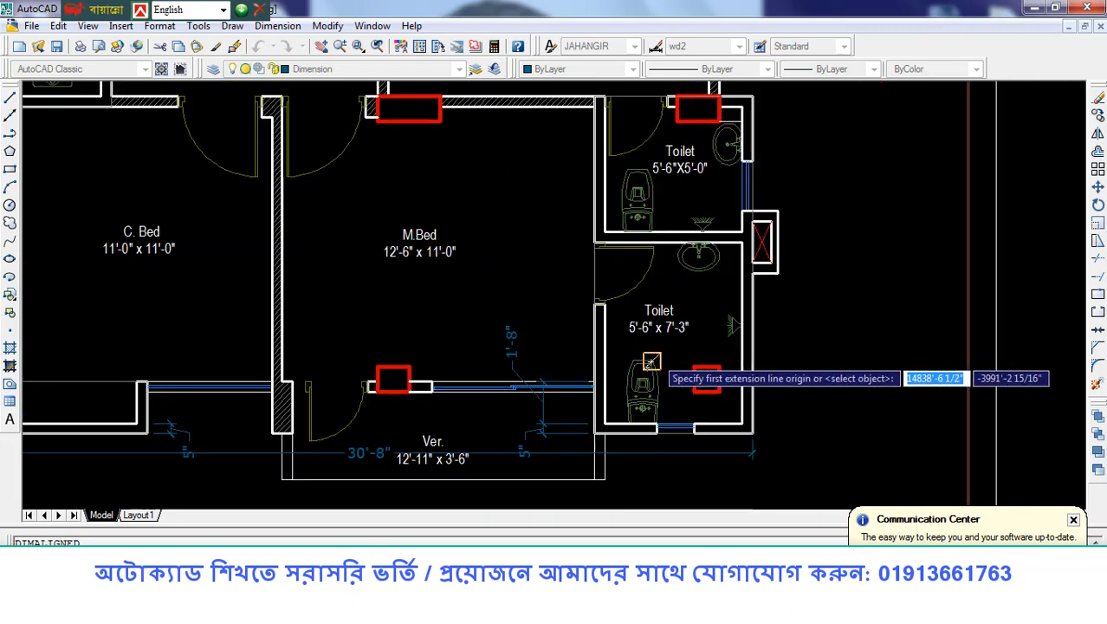
Re-examine the false slab layout from the bedrooms and attached toilets up to the dining, living and kitchen areas.
{"action": "scroll", "coordinate": [642, 321], "scroll_direction": "down", "scroll_amount": 2}
{"action": "scroll", "coordinate": [251, 286], "scroll_direction": "up", "scroll_amount": 3}
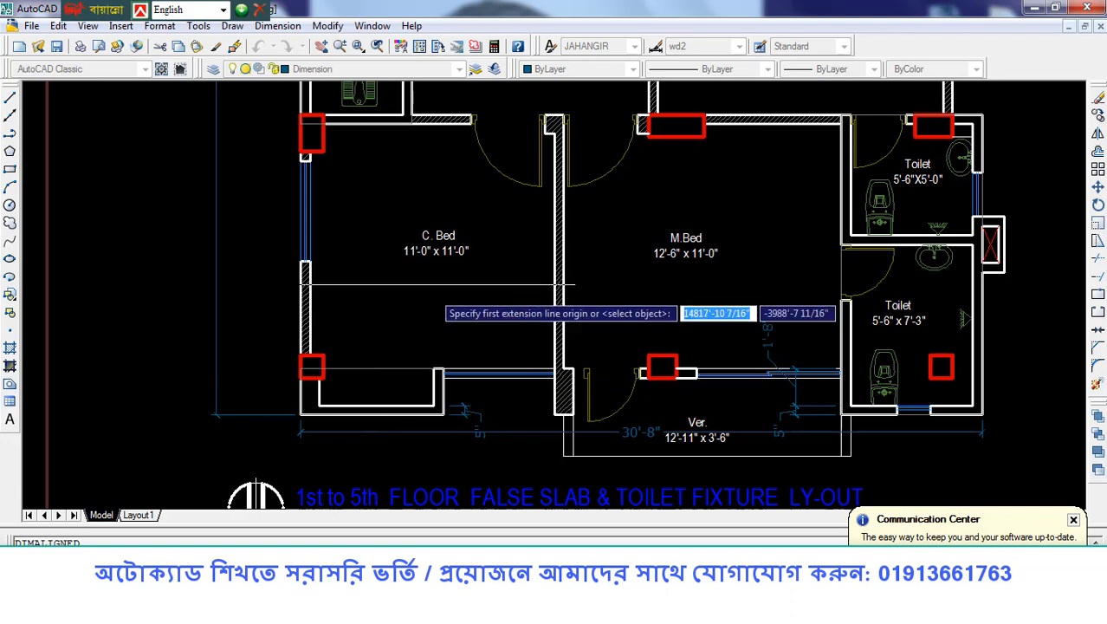
{"action": "middle_click_drag", "start_coordinate": [450, 274], "coordinate": [438, 388]}
{"action": "middle_click_drag", "start_coordinate": [453, 294], "coordinate": [430, 421]}
{"action": "scroll", "coordinate": [352, 243], "scroll_direction": "down", "scroll_amount": 2}
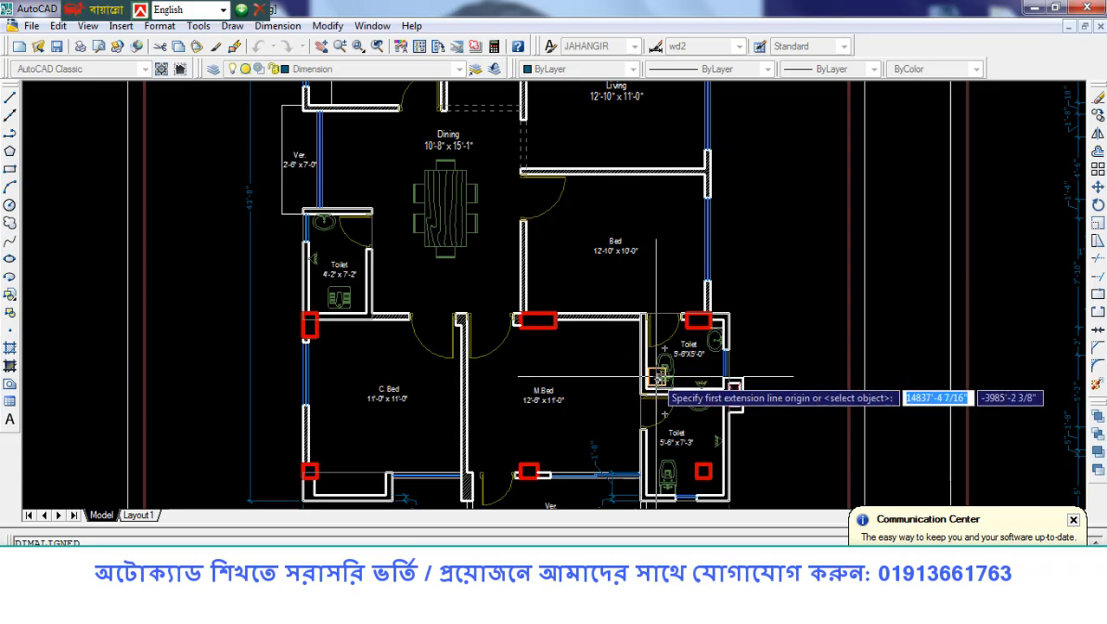
{"action": "middle_click_drag", "start_coordinate": [451, 252], "coordinate": [437, 337]}
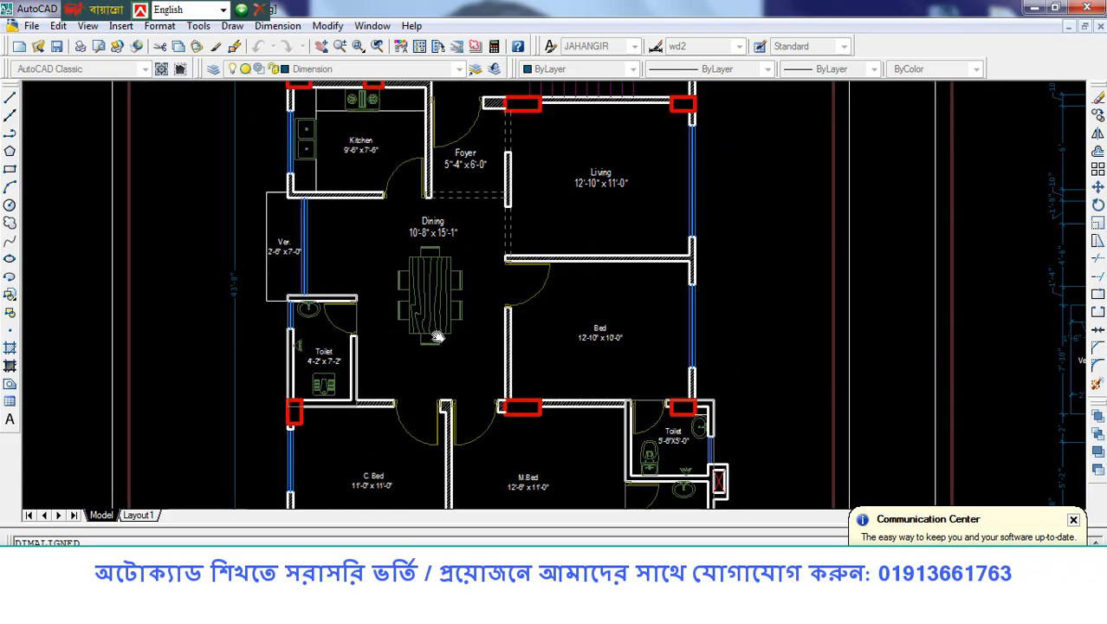
{"action": "scroll", "coordinate": [438, 336], "scroll_direction": "down", "scroll_amount": 5}
Read the window schedule above the 1st & 5th floor plan, covering the heights, widths, remarks and quantities of W1 to W7.
{"action": "middle_click_drag", "start_coordinate": [394, 286], "coordinate": [519, 216]}
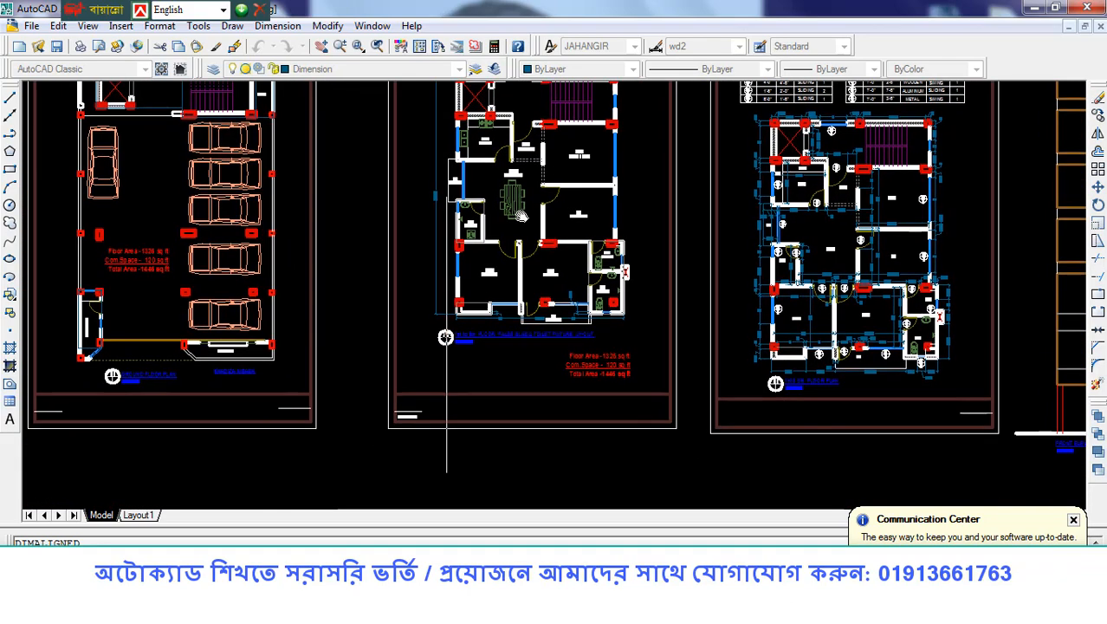
{"action": "mouse_move", "coordinate": [720, 223]}
{"action": "middle_mouse_down"}
{"action": "mouse_move", "coordinate": [591, 292]}
{"action": "mouse_move", "coordinate": [527, 356]}
{"action": "middle_mouse_up"}
{"action": "scroll", "coordinate": [628, 223], "scroll_direction": "up", "scroll_amount": 5}
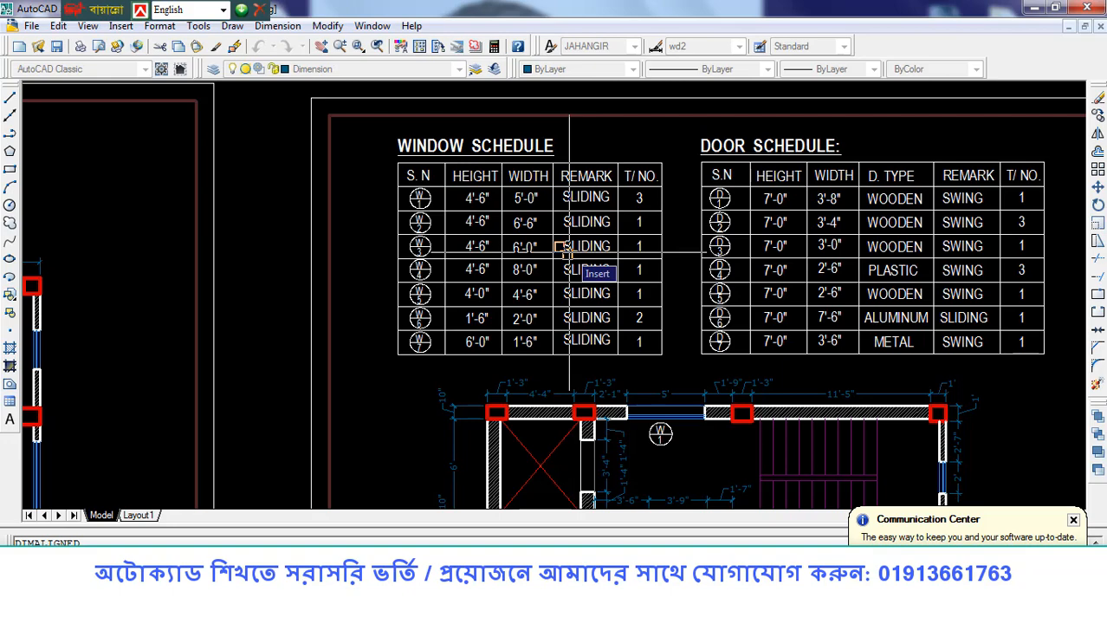
{"action": "scroll", "coordinate": [422, 208], "scroll_direction": "up", "scroll_amount": 3}
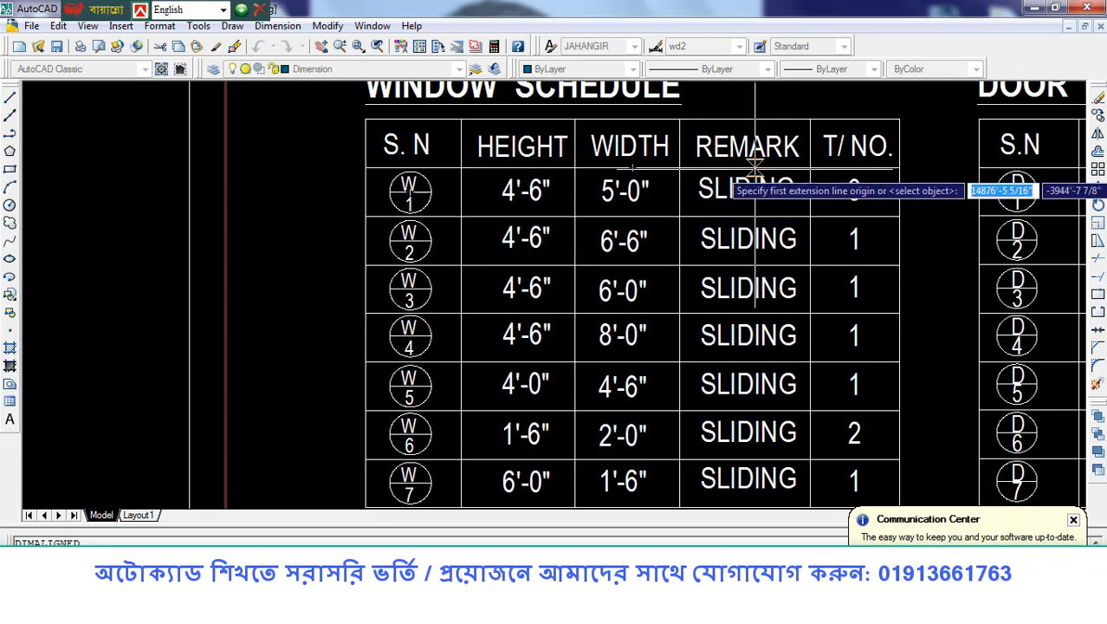
{"action": "scroll", "coordinate": [750, 260], "scroll_direction": "down", "scroll_amount": 2}
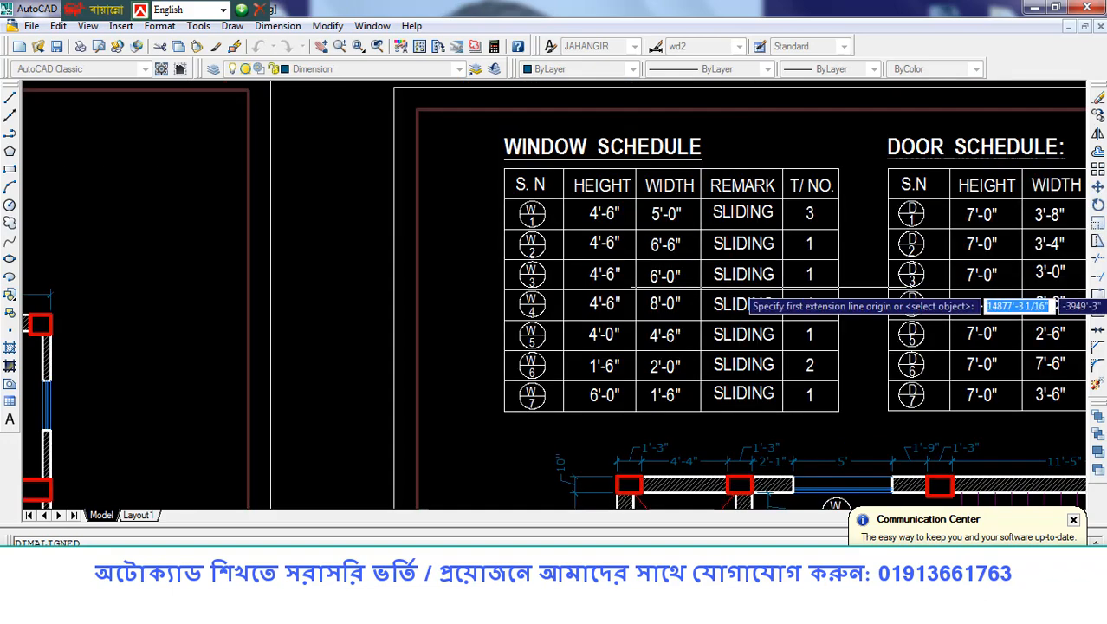
{"action": "scroll", "coordinate": [710, 232], "scroll_direction": "up", "scroll_amount": 1}
{"action": "scroll", "coordinate": [442, 397], "scroll_direction": "up", "scroll_amount": 2}
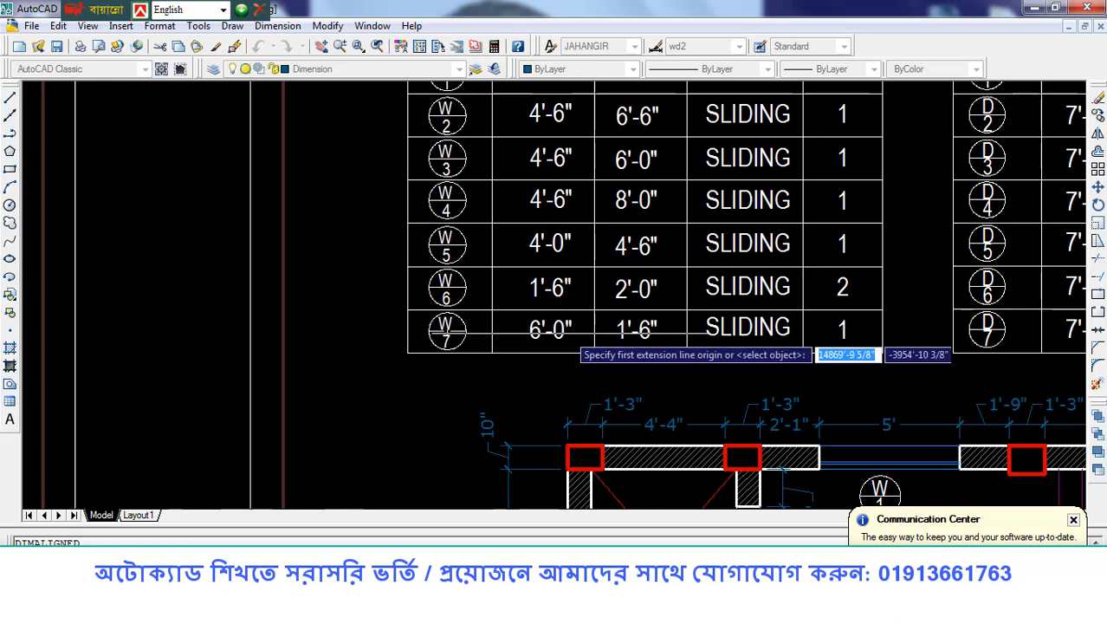
{"action": "scroll", "coordinate": [529, 338], "scroll_direction": "down", "scroll_amount": 2}
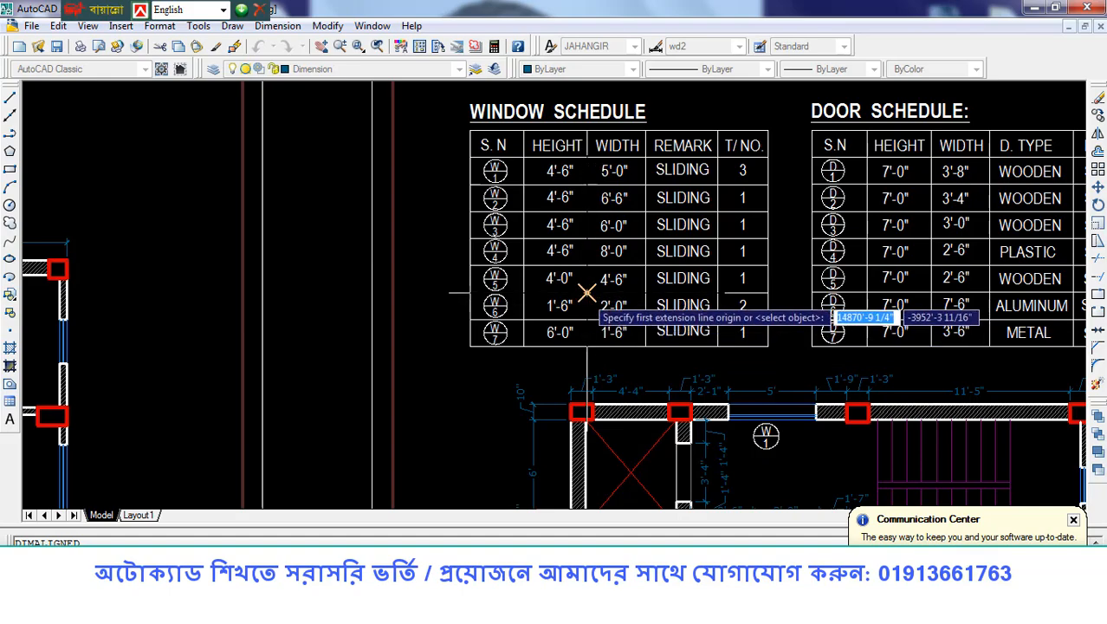
Locate window W7 at the toilet beside the master bedroom in the 1st & 5th floor plan and check its dimensions.
{"action": "scroll", "coordinate": [587, 293], "scroll_direction": "down", "scroll_amount": 2}
{"action": "scroll", "coordinate": [762, 186], "scroll_direction": "down", "scroll_amount": 1}
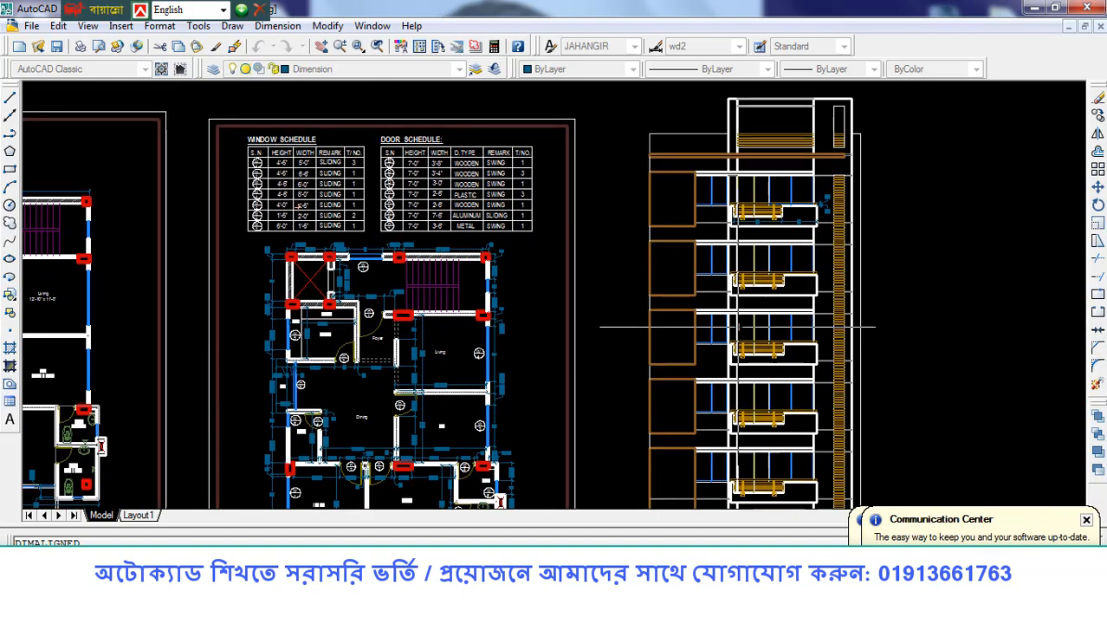
{"action": "middle_click_drag", "start_coordinate": [762, 187], "coordinate": [615, 146]}
{"action": "scroll", "coordinate": [311, 455], "scroll_direction": "down", "scroll_amount": 4}
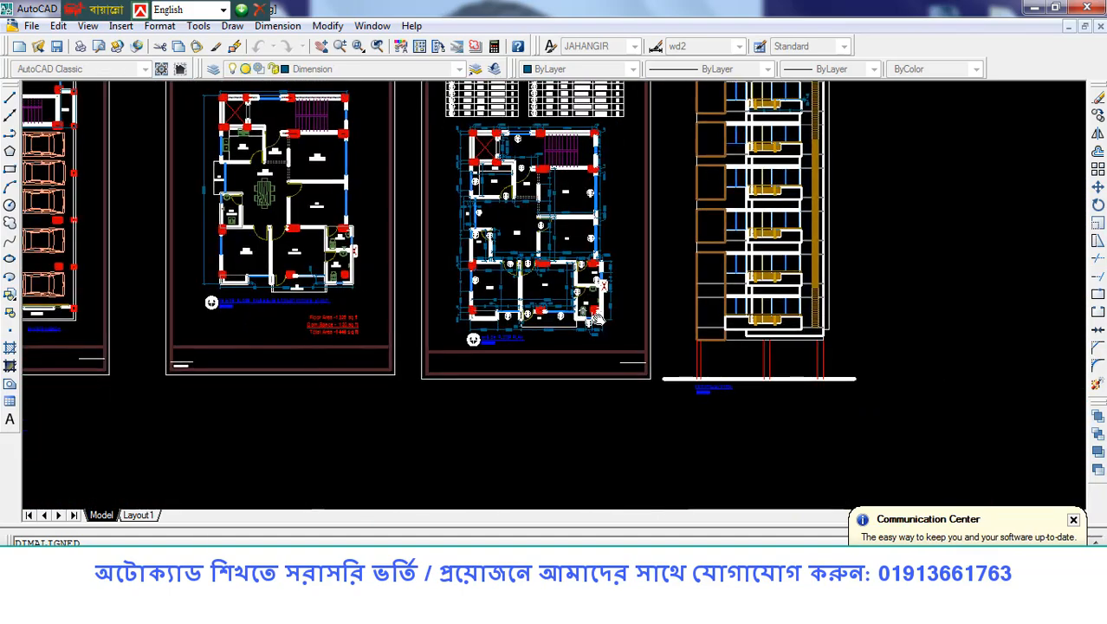
{"action": "scroll", "coordinate": [598, 329], "scroll_direction": "up", "scroll_amount": 5}
{"action": "scroll", "coordinate": [599, 328], "scroll_direction": "up", "scroll_amount": 6}
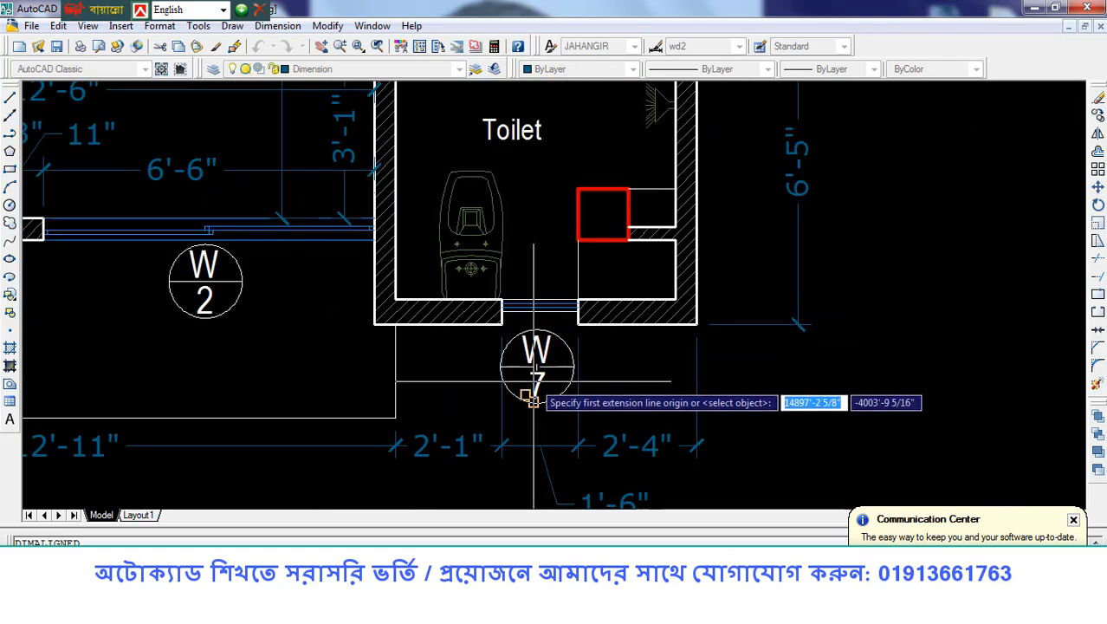
{"action": "scroll", "coordinate": [533, 316], "scroll_direction": "down", "scroll_amount": 6}
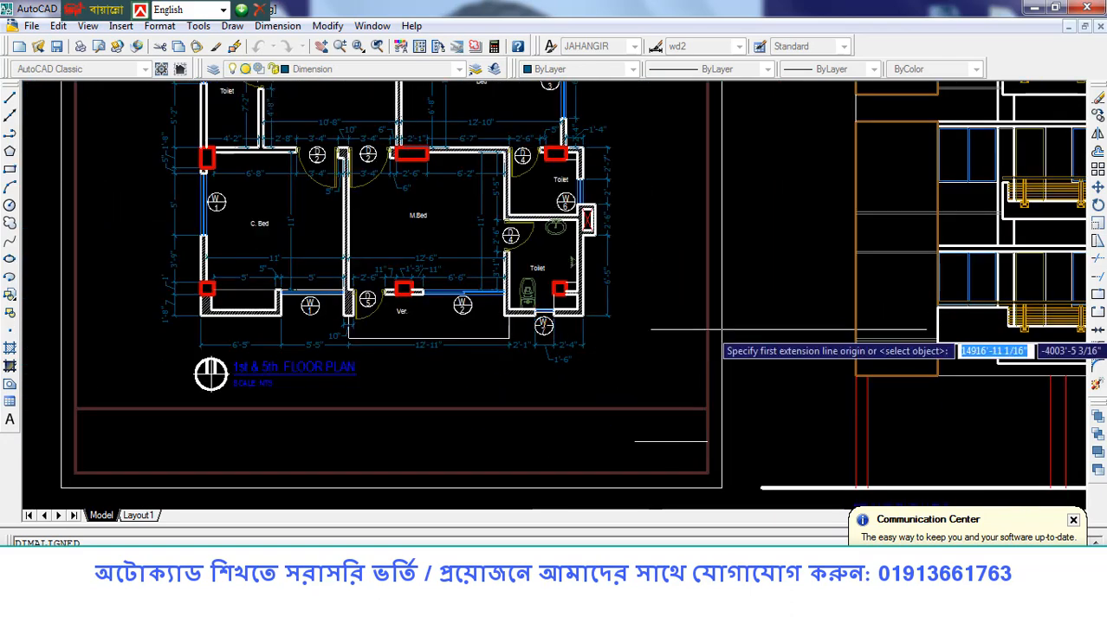
Compare the front elevation's balconies, windows and columns with the dimensioned 1st & 5th floor plan.
{"action": "middle_click_drag", "start_coordinate": [788, 329], "coordinate": [388, 385]}
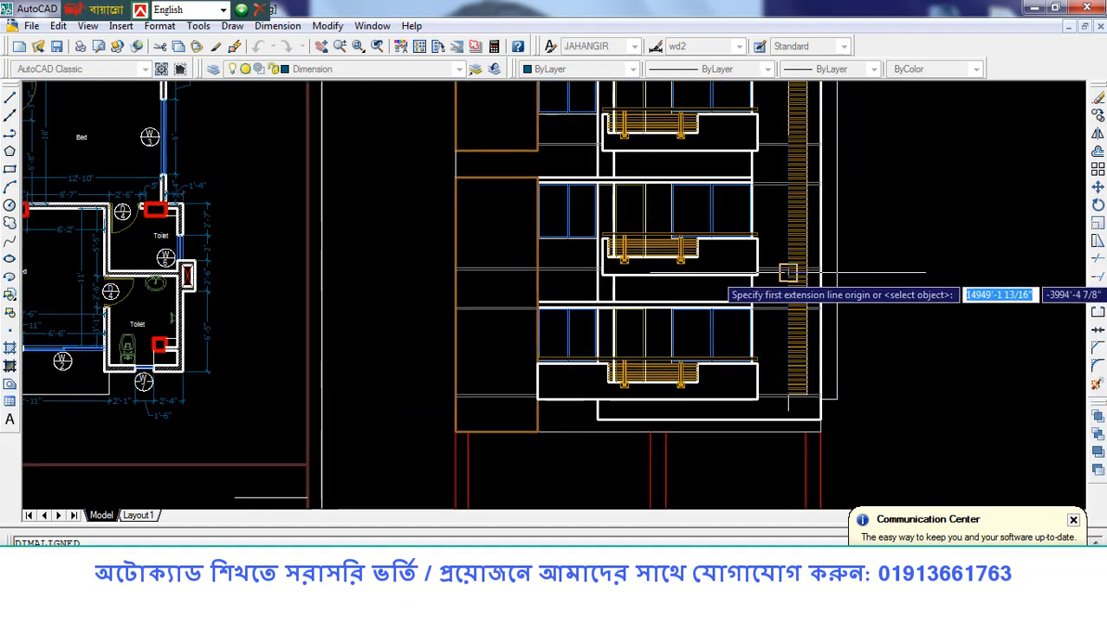
{"action": "scroll", "coordinate": [788, 273], "scroll_direction": "down", "scroll_amount": 4}
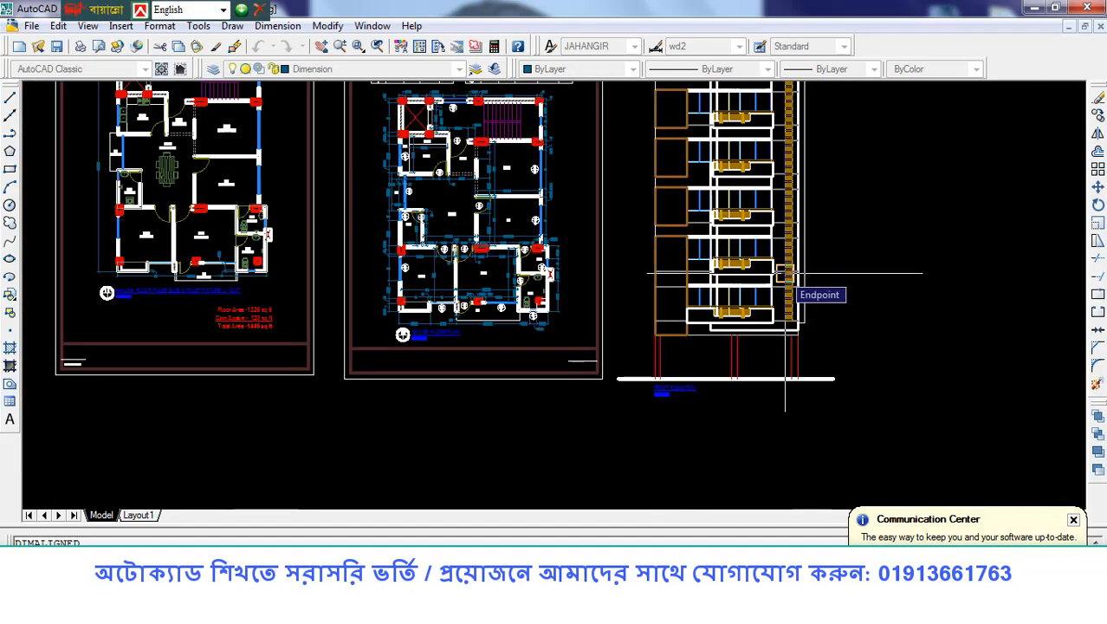
{"action": "middle_click_drag", "start_coordinate": [488, 278], "coordinate": [628, 294]}
{"action": "scroll", "coordinate": [599, 307], "scroll_direction": "up", "scroll_amount": 4}
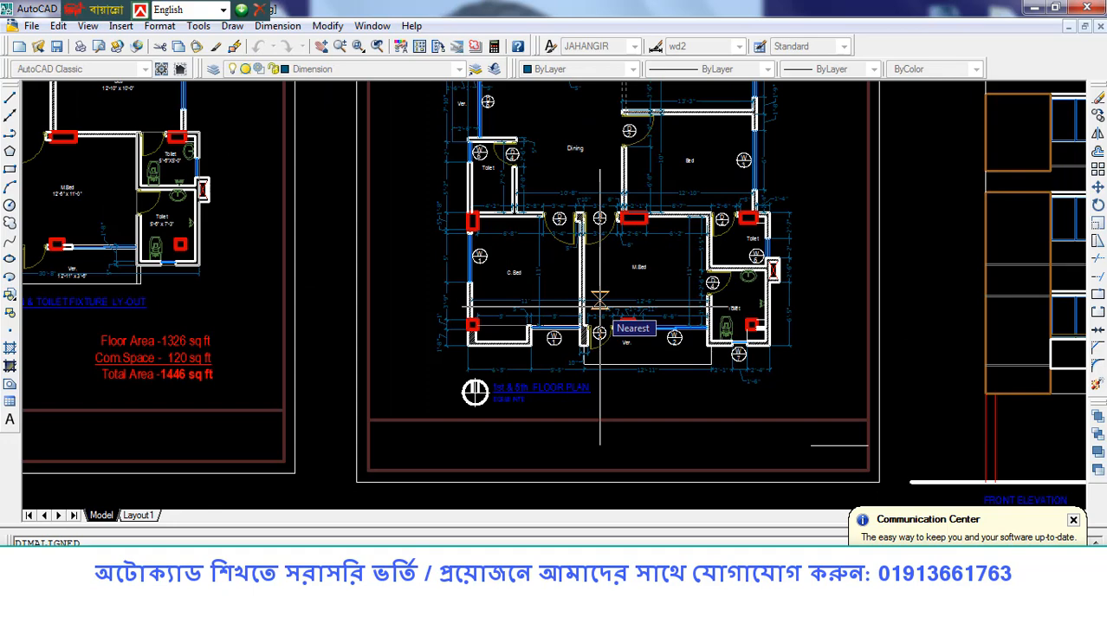
{"action": "scroll", "coordinate": [598, 308], "scroll_direction": "down", "scroll_amount": 4}
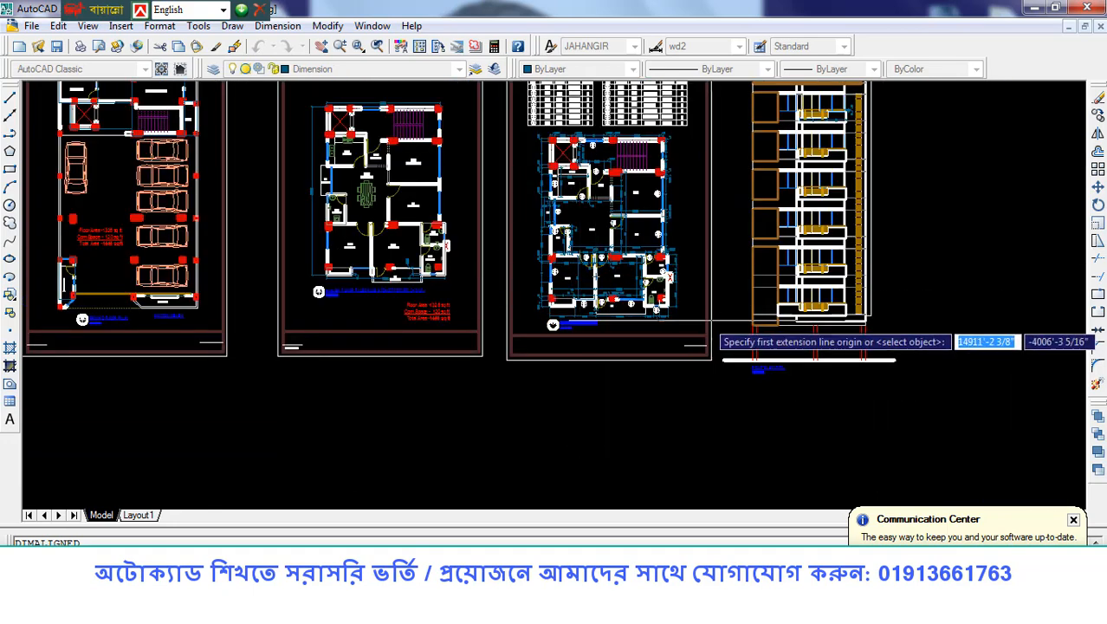
{"action": "scroll", "coordinate": [674, 308], "scroll_direction": "up", "scroll_amount": 6}
{"action": "scroll", "coordinate": [820, 307], "scroll_direction": "down", "scroll_amount": 4}
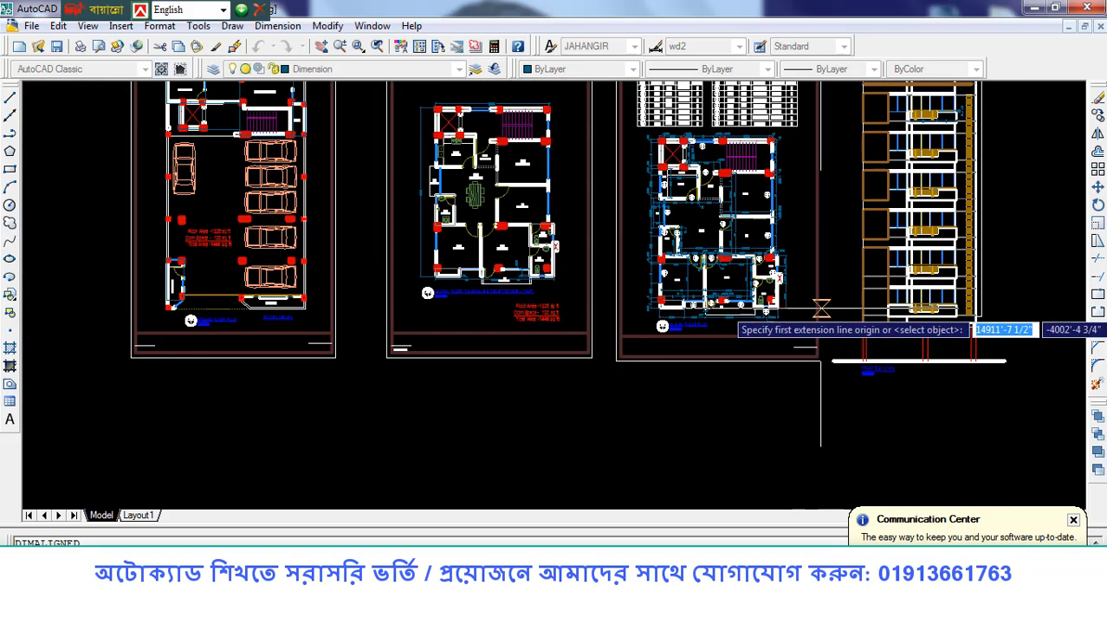
{"action": "scroll", "coordinate": [940, 303], "scroll_direction": "up", "scroll_amount": 1}
{"action": "scroll", "coordinate": [940, 294], "scroll_direction": "down", "scroll_amount": 2}
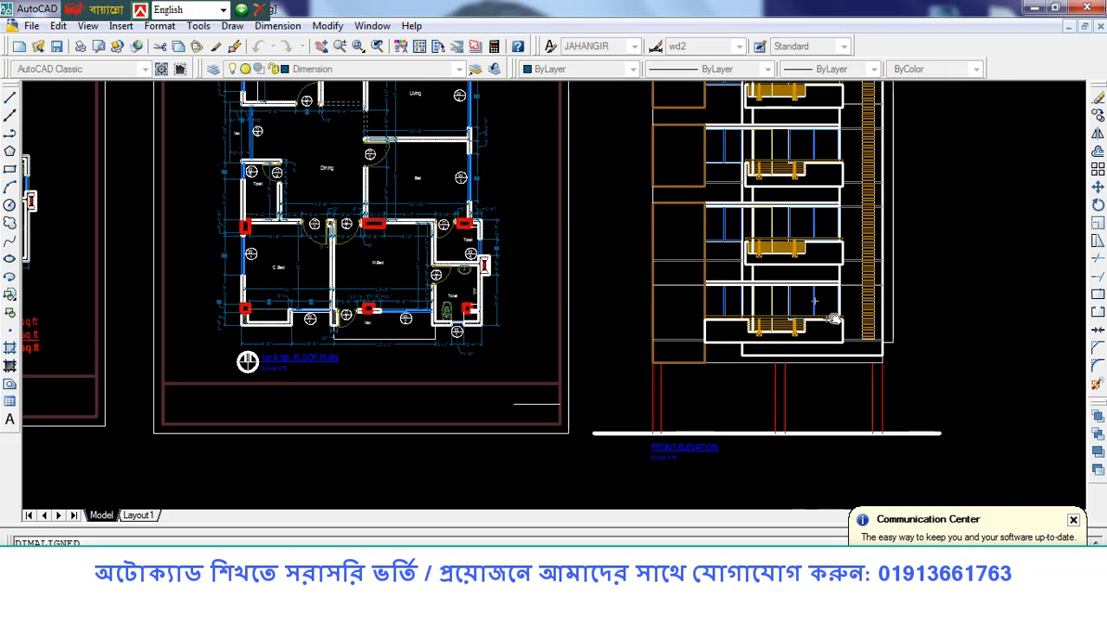
{"action": "scroll", "coordinate": [940, 299], "scroll_direction": "down", "scroll_amount": 3}
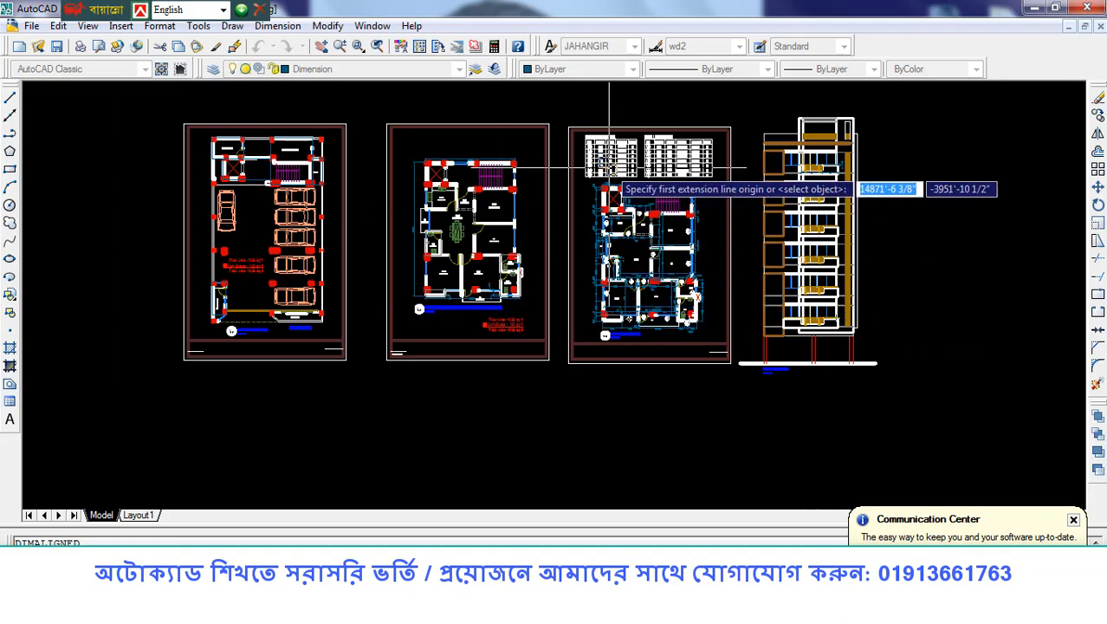
Read the door schedule beside the window schedule, including the sizes, types and remarks of D1 to D7.
{"action": "scroll", "coordinate": [598, 161], "scroll_direction": "up", "scroll_amount": 6}
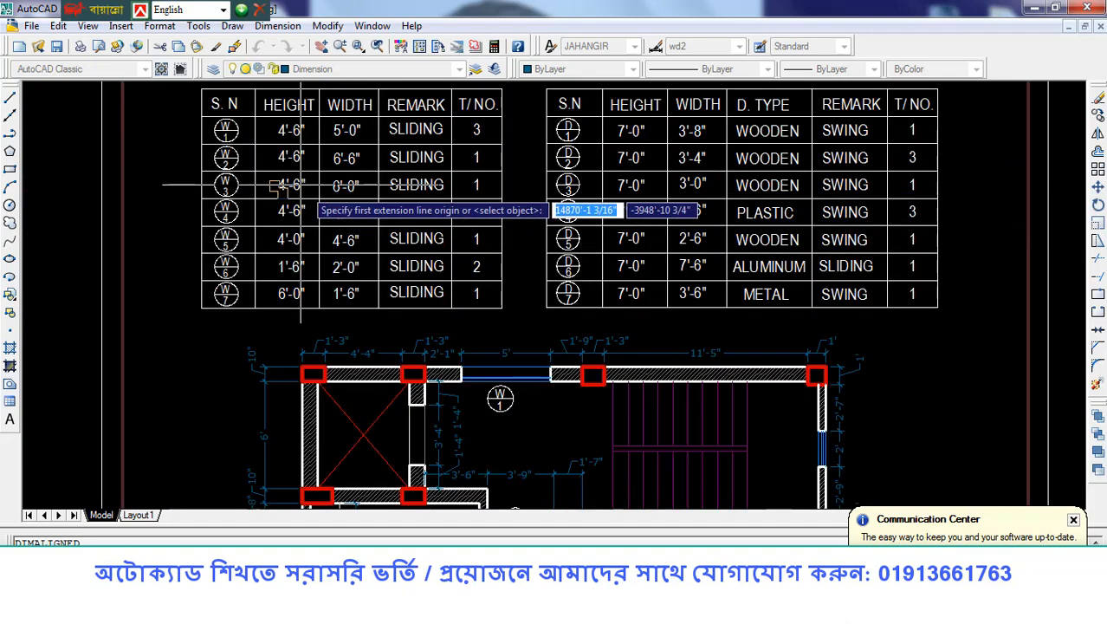
{"action": "scroll", "coordinate": [617, 297], "scroll_direction": "up", "scroll_amount": 2}
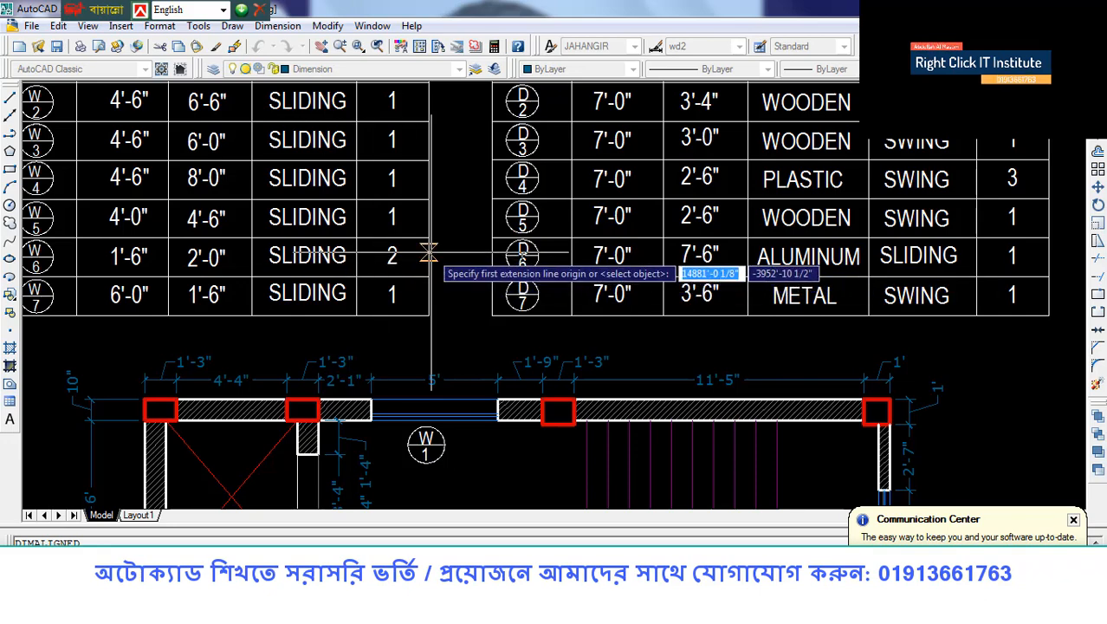
{"action": "scroll", "coordinate": [606, 247], "scroll_direction": "down", "scroll_amount": 2}
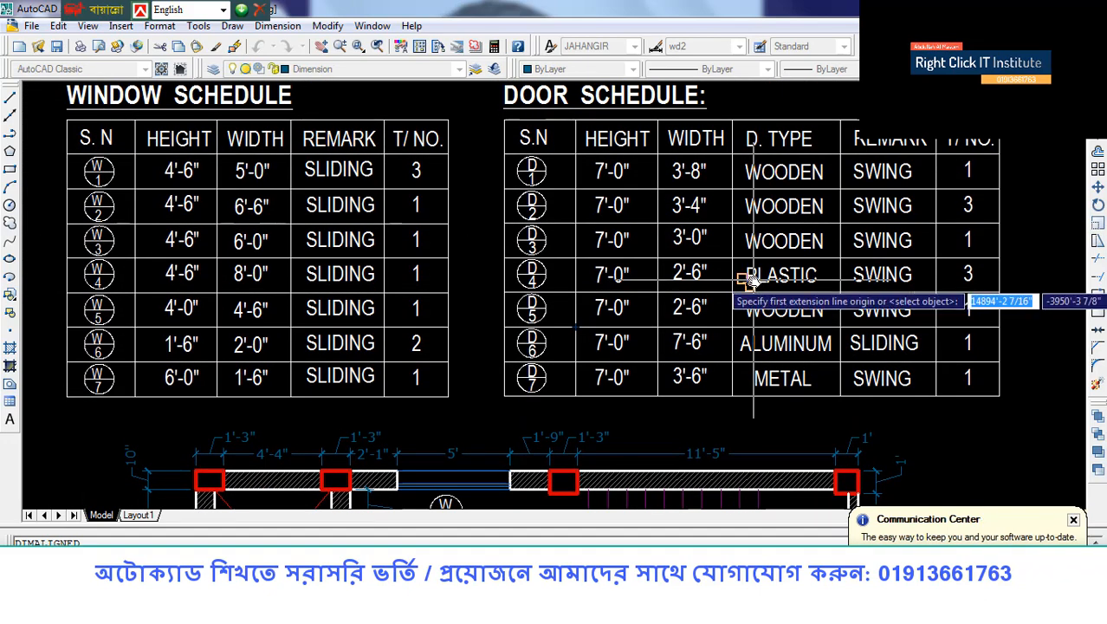
{"action": "scroll", "coordinate": [751, 279], "scroll_direction": "down", "scroll_amount": 1}
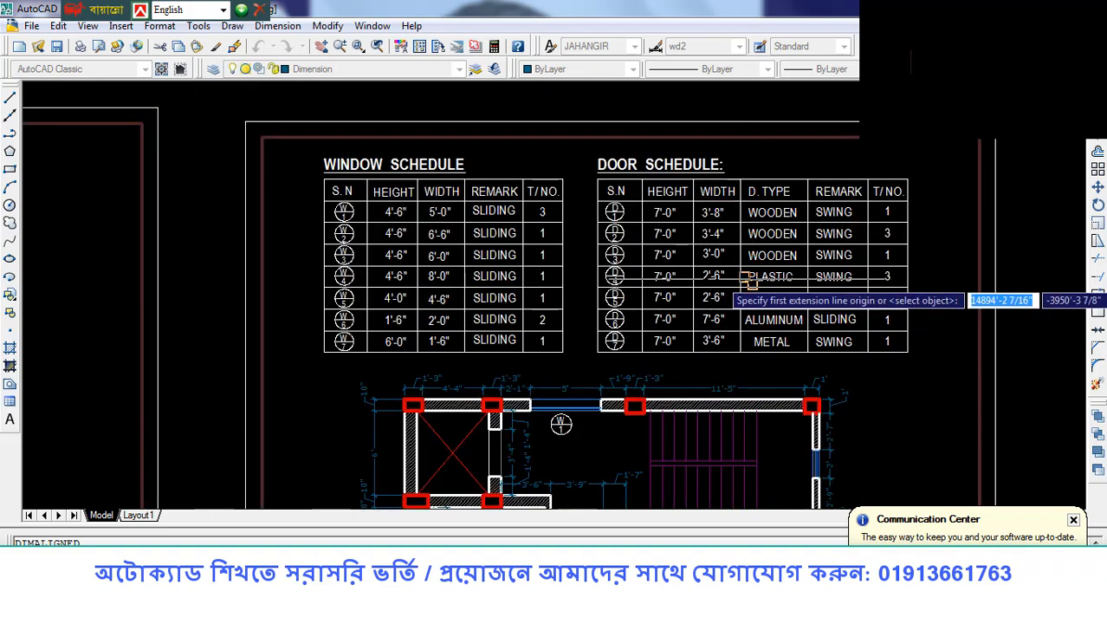
Review the ground floor plan's car parking layout, column positions and floor area notes.
{"action": "scroll", "coordinate": [522, 245], "scroll_direction": "down", "scroll_amount": 2}
{"action": "mouse_move", "coordinate": [416, 343]}
{"action": "middle_mouse_down"}
{"action": "mouse_move", "coordinate": [805, 259]}
{"action": "mouse_move", "coordinate": [906, 204]}
{"action": "mouse_move", "coordinate": [932, 204]}
{"action": "middle_mouse_up"}
{"action": "scroll", "coordinate": [787, 342], "scroll_direction": "up", "scroll_amount": 6}
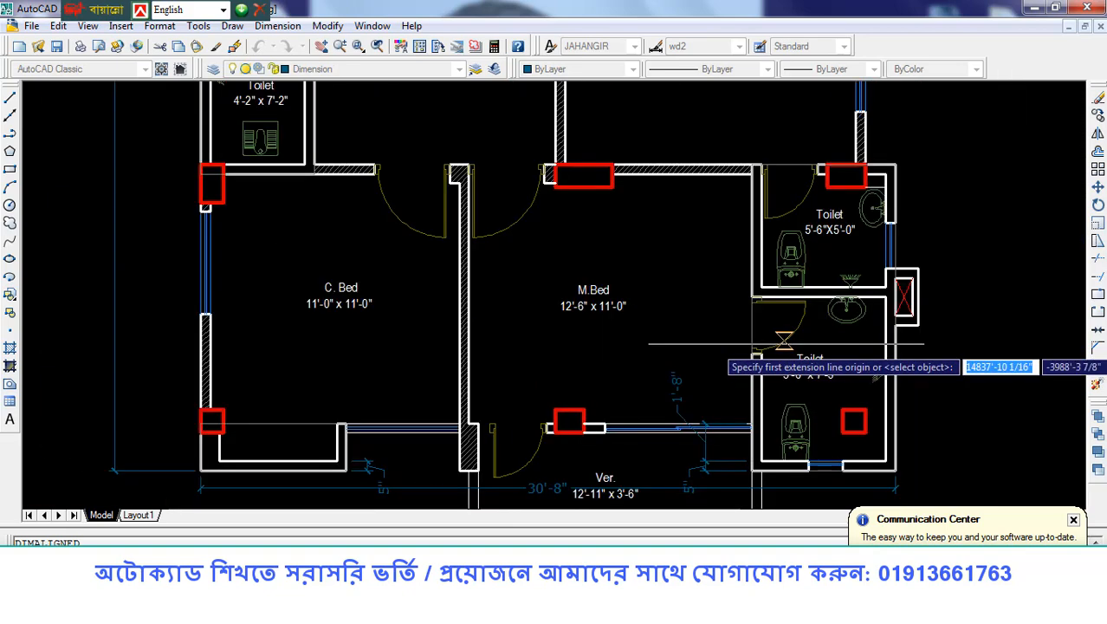
{"action": "middle_click_drag", "start_coordinate": [450, 303], "coordinate": [1041, 298]}
{"action": "scroll", "coordinate": [1041, 297], "scroll_direction": "down", "scroll_amount": 4}
{"action": "middle_click_drag", "start_coordinate": [945, 303], "coordinate": [902, 307]}
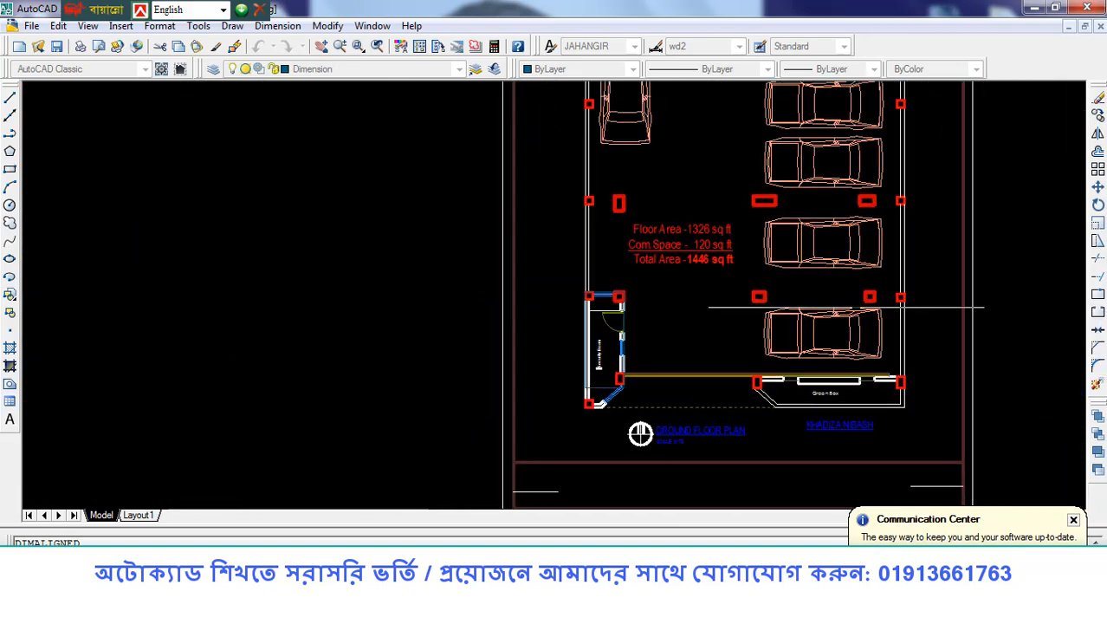
{"action": "scroll", "coordinate": [902, 306], "scroll_direction": "down", "scroll_amount": 3}
{"action": "scroll", "coordinate": [834, 292], "scroll_direction": "down", "scroll_amount": 2}
{"action": "scroll", "coordinate": [762, 333], "scroll_direction": "up", "scroll_amount": 3}
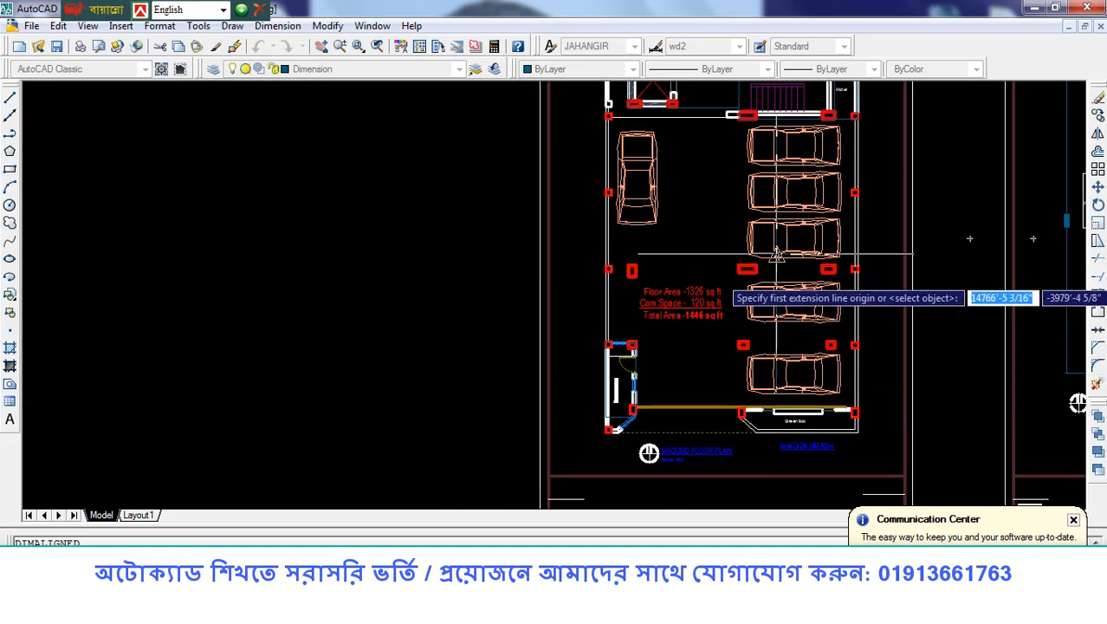
Inspect the security room, front gate line and green box at the front of the ground floor plan.
{"action": "scroll", "coordinate": [788, 425], "scroll_direction": "up", "scroll_amount": 2}
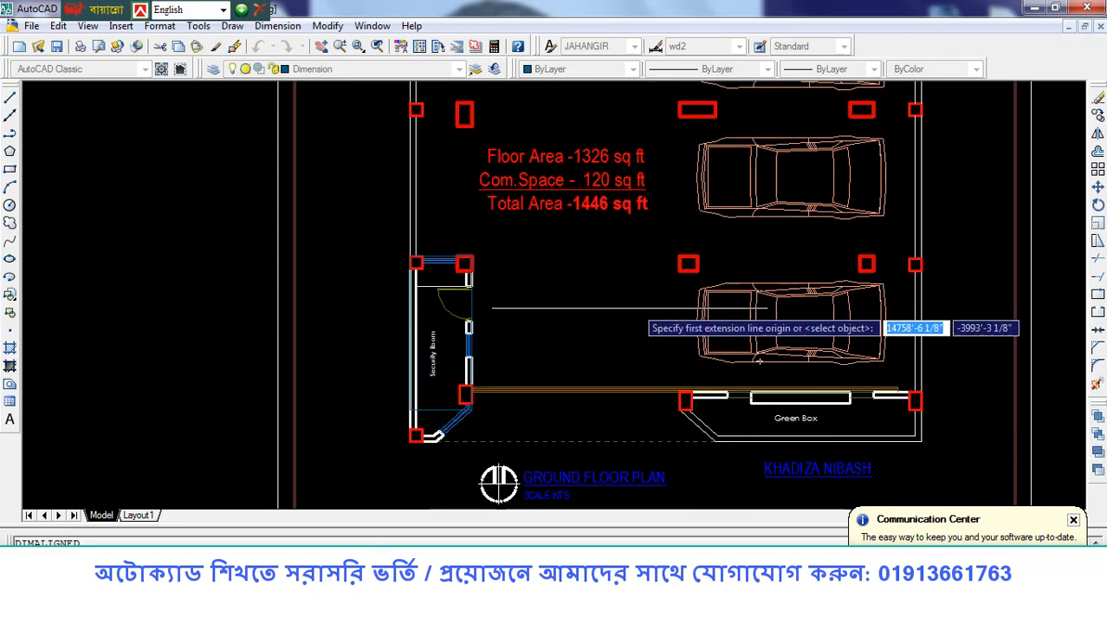
{"action": "scroll", "coordinate": [420, 386], "scroll_direction": "up", "scroll_amount": 3}
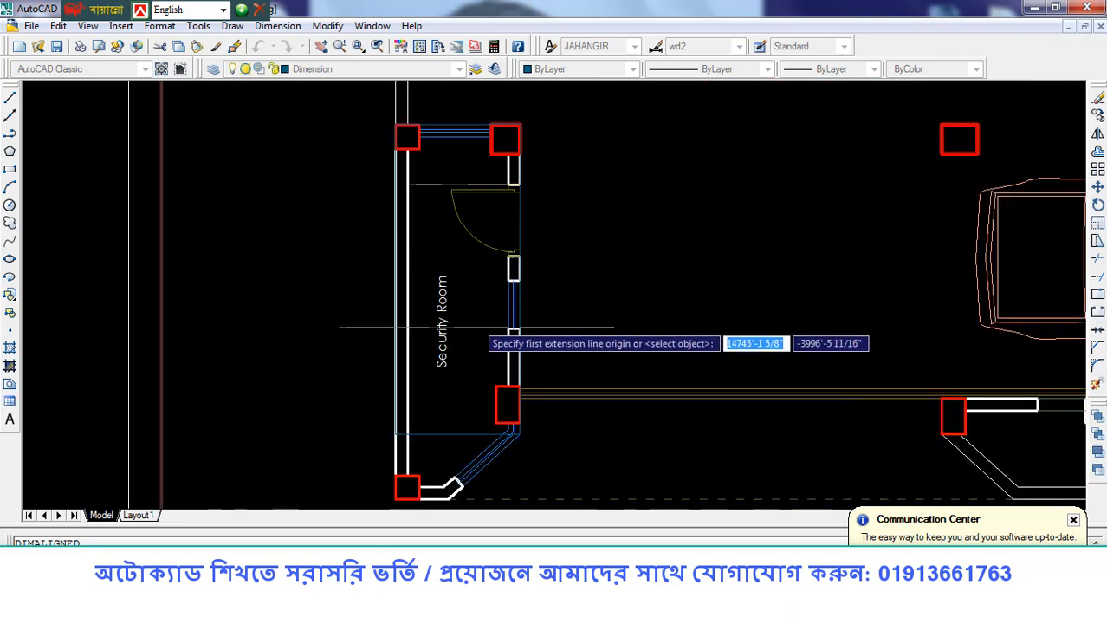
{"action": "scroll", "coordinate": [408, 321], "scroll_direction": "down", "scroll_amount": 2}
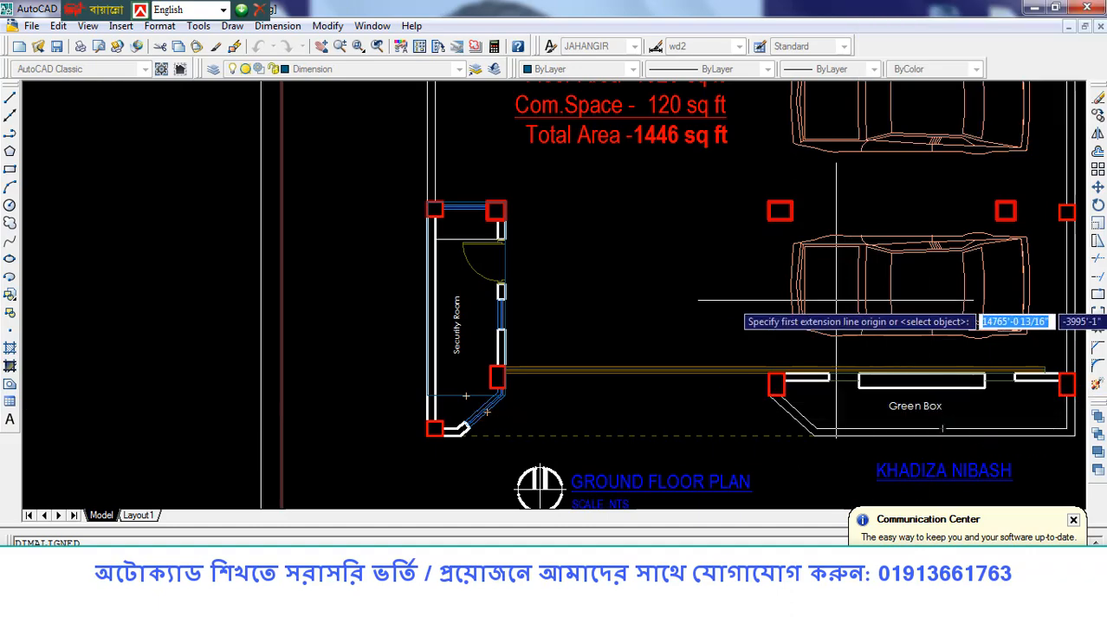
Check the floor area notes and room arrangement of the 1st to 5th floor false slab and toilet fixture layout.
{"action": "scroll", "coordinate": [722, 323], "scroll_direction": "down", "scroll_amount": 6}
{"action": "scroll", "coordinate": [723, 323], "scroll_direction": "down", "scroll_amount": 2}
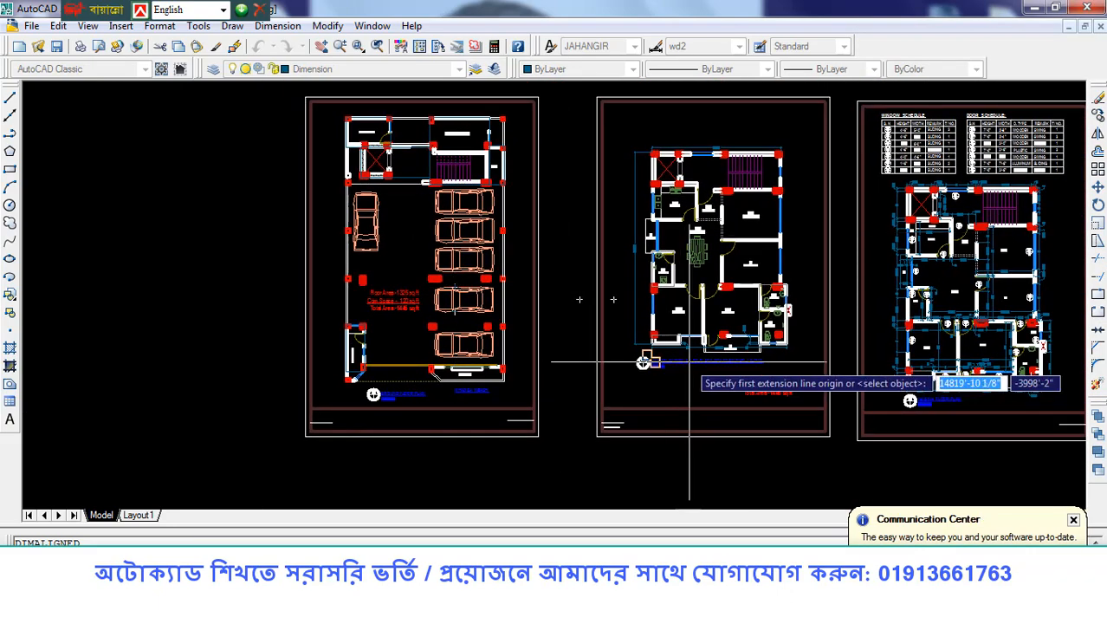
{"action": "scroll", "coordinate": [743, 416], "scroll_direction": "up", "scroll_amount": 5}
{"action": "scroll", "coordinate": [713, 371], "scroll_direction": "up", "scroll_amount": 2}
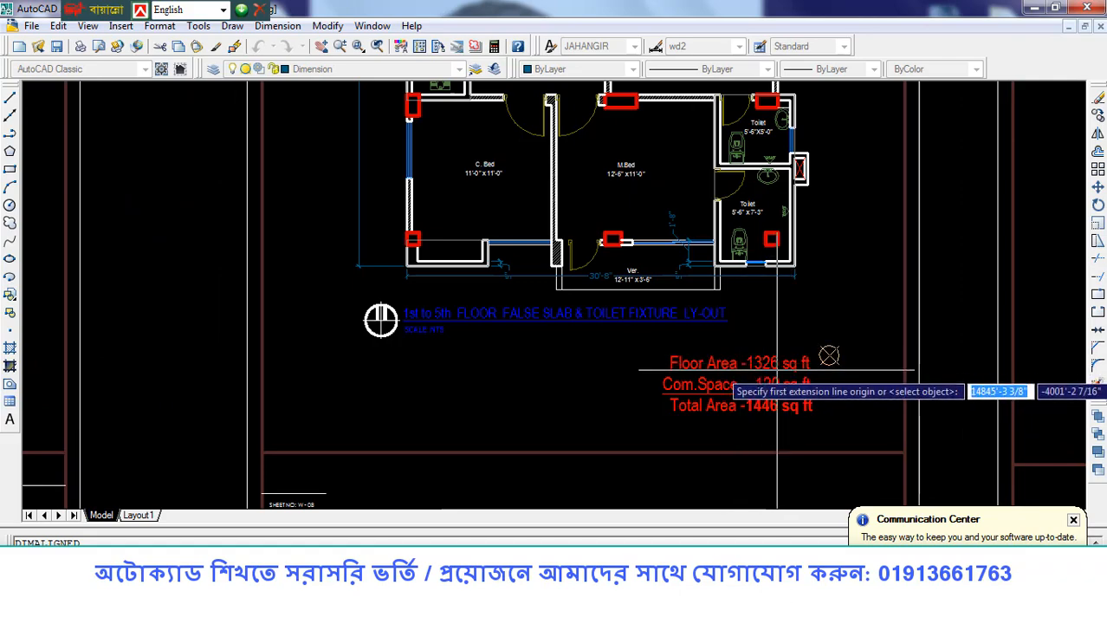
{"action": "scroll", "coordinate": [769, 334], "scroll_direction": "down", "scroll_amount": 3}
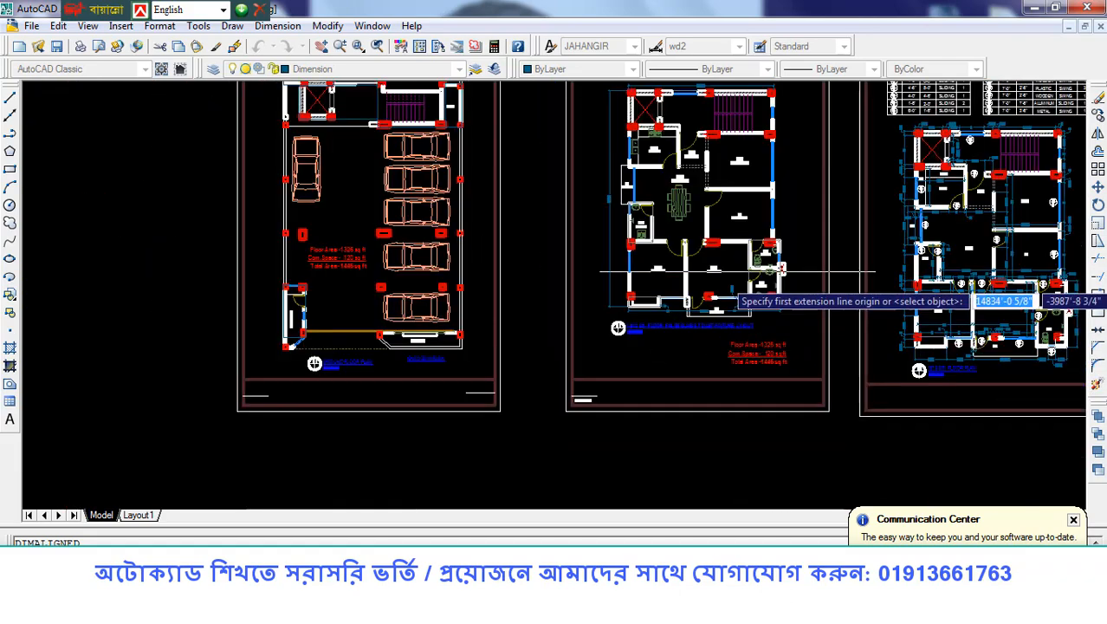
{"action": "scroll", "coordinate": [762, 286], "scroll_direction": "up", "scroll_amount": 4}
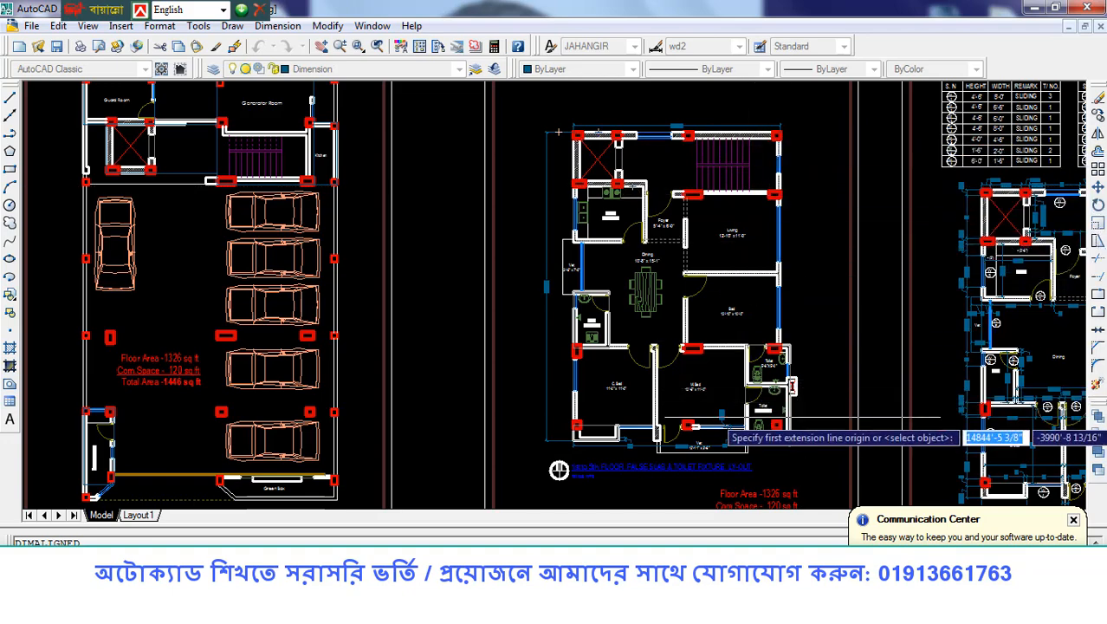
{"action": "scroll", "coordinate": [649, 205], "scroll_direction": "up", "scroll_amount": 2}
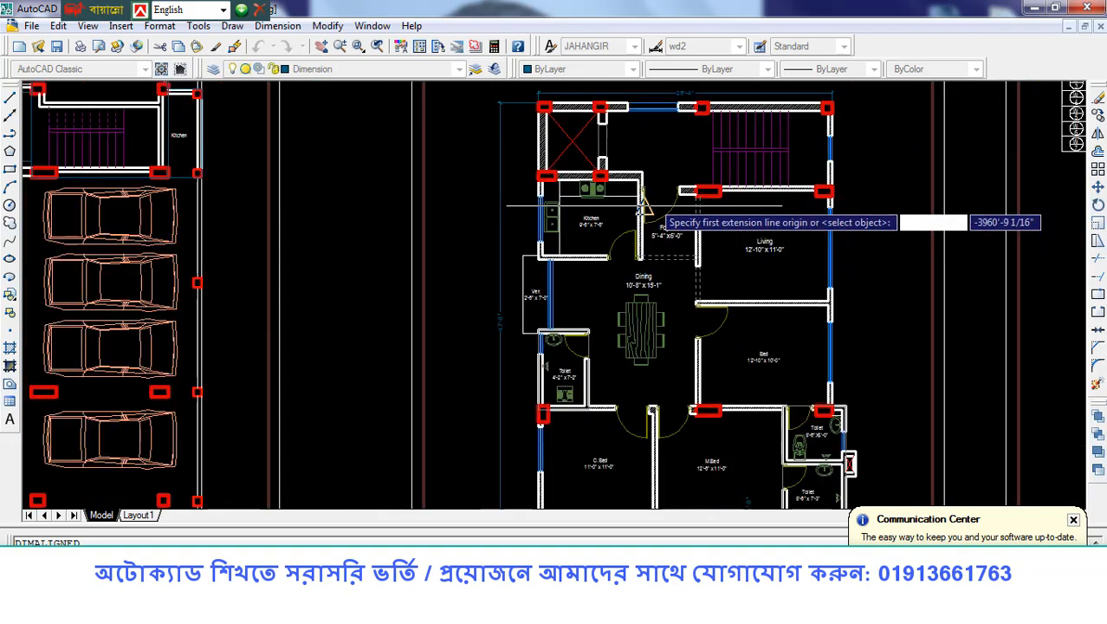
Inspect the false slab and toilet fixture layout from the stair and kitchen to the bedrooms and toilets.
{"action": "scroll", "coordinate": [642, 206], "scroll_direction": "up", "scroll_amount": 1}
{"action": "scroll", "coordinate": [652, 251], "scroll_direction": "down", "scroll_amount": 2}
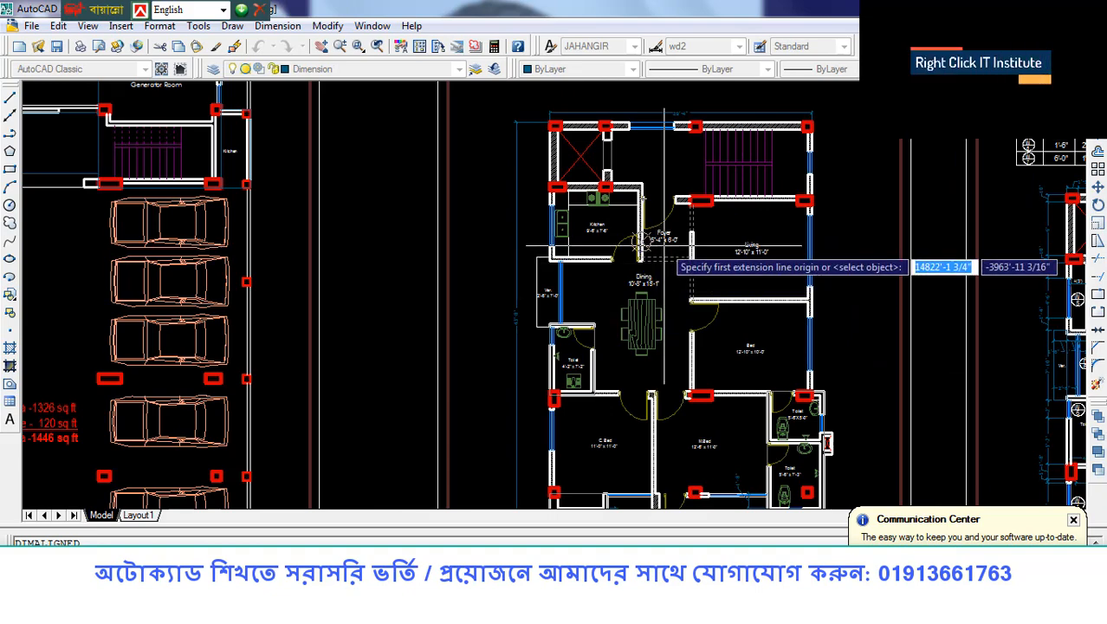
{"action": "scroll", "coordinate": [674, 260], "scroll_direction": "down", "scroll_amount": 4}
{"action": "scroll", "coordinate": [641, 286], "scroll_direction": "up", "scroll_amount": 3}
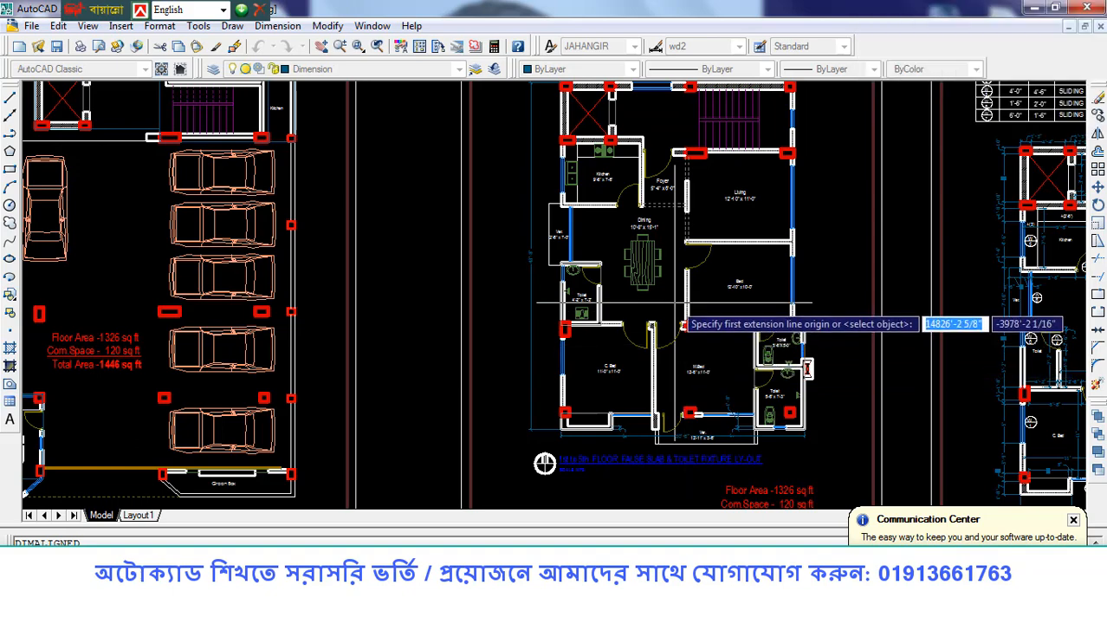
{"action": "scroll", "coordinate": [684, 344], "scroll_direction": "down", "scroll_amount": 5}
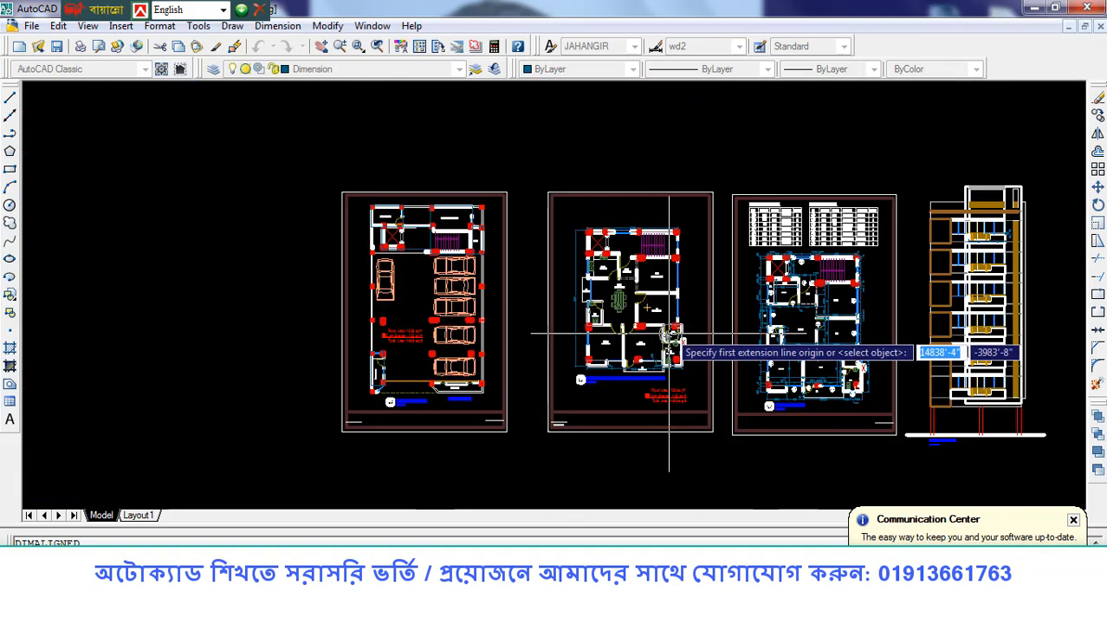
Examine the dimensioned typical floor plan's wall dimensions and door and window tags around the bedrooms, toilets, kitchen and foyer.
{"action": "scroll", "coordinate": [763, 355], "scroll_direction": "up", "scroll_amount": 7}
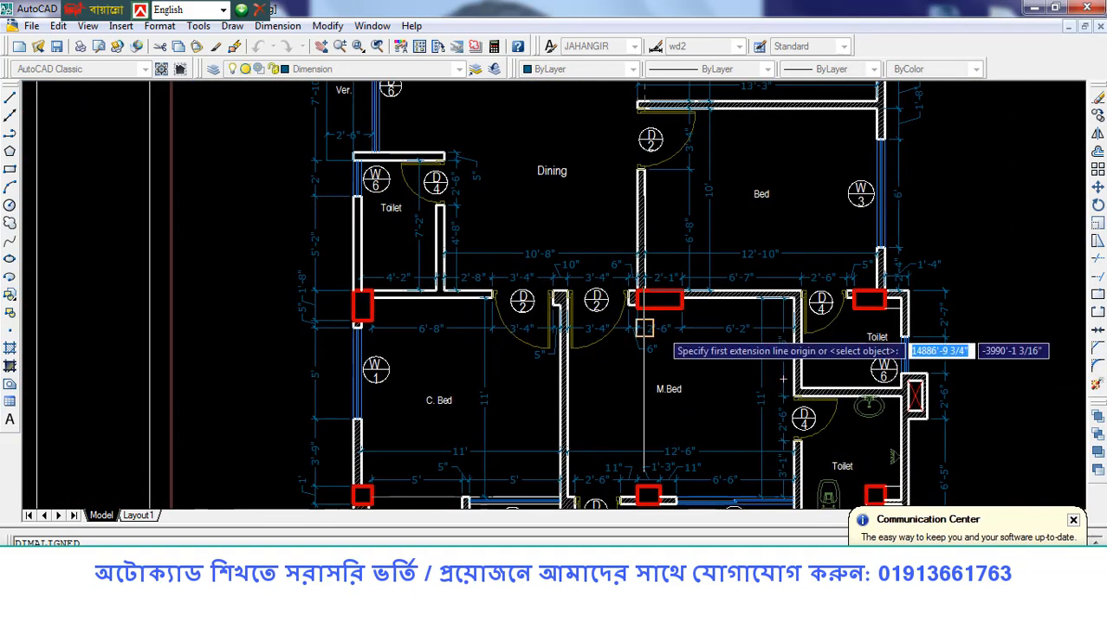
{"action": "scroll", "coordinate": [641, 343], "scroll_direction": "down", "scroll_amount": 5}
{"action": "scroll", "coordinate": [547, 345], "scroll_direction": "up", "scroll_amount": 2}
{"action": "middle_click_drag", "start_coordinate": [547, 345], "coordinate": [548, 359]}
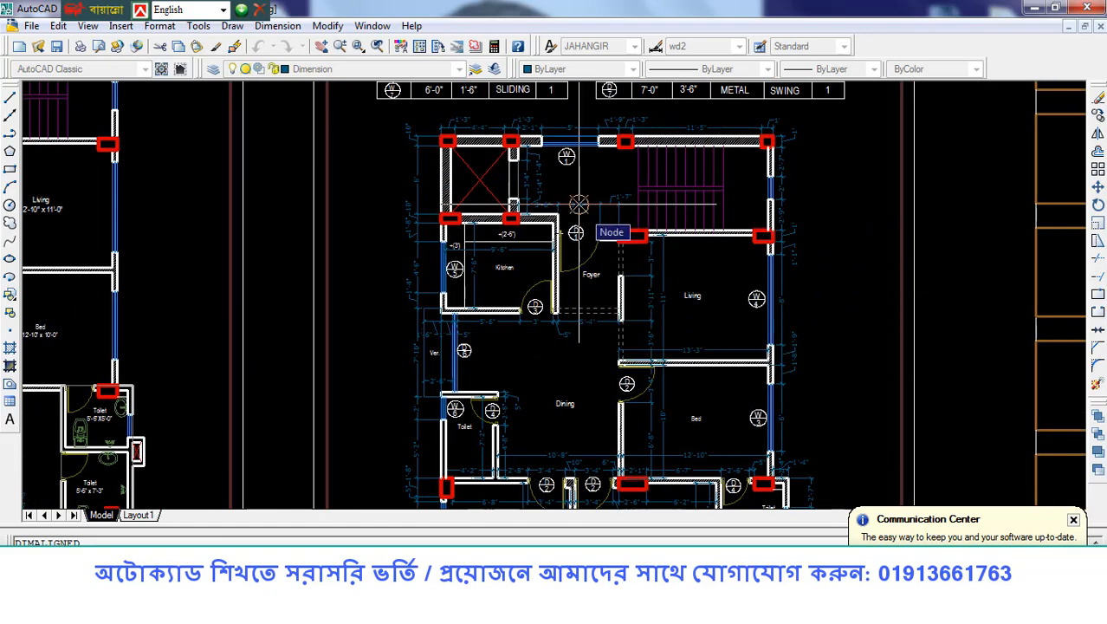
{"action": "scroll", "coordinate": [579, 205], "scroll_direction": "down", "scroll_amount": 2}
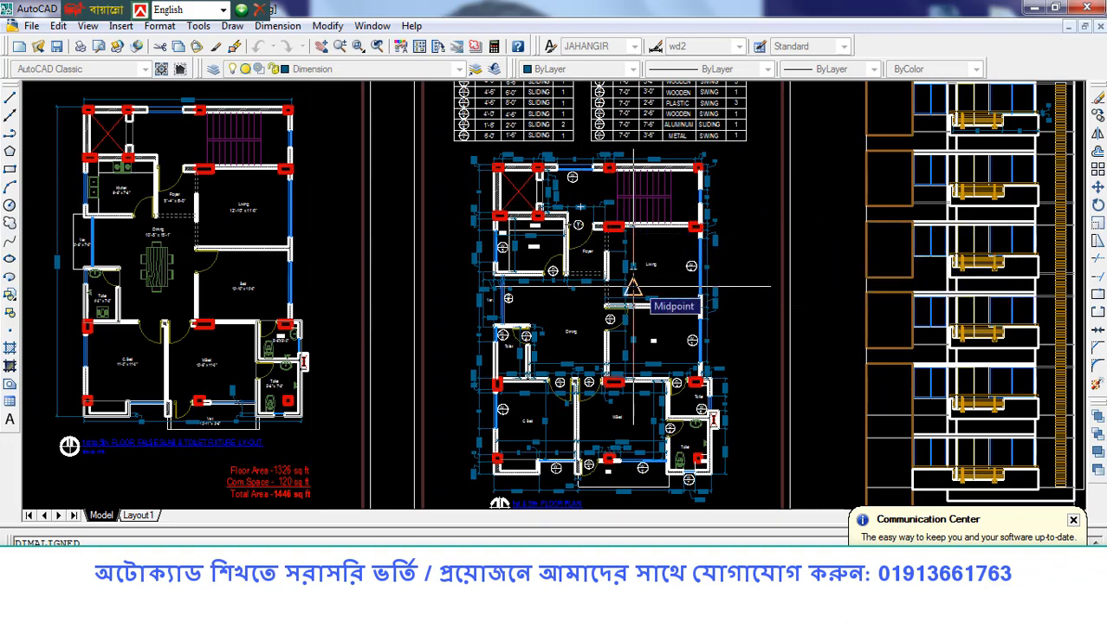
{"action": "scroll", "coordinate": [632, 288], "scroll_direction": "down", "scroll_amount": 5}
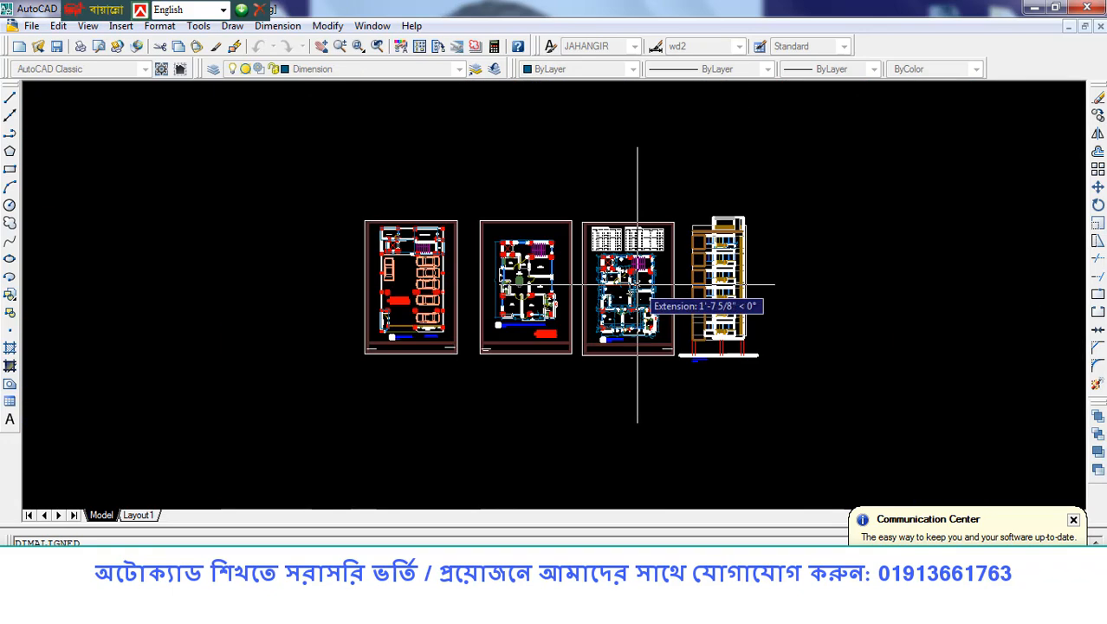
Read the room names and sizes on the false slab and toilet fixture layout and compare all the drawing sheets.
{"action": "scroll", "coordinate": [634, 291], "scroll_direction": "up", "scroll_amount": 4}
{"action": "scroll", "coordinate": [322, 301], "scroll_direction": "up", "scroll_amount": 3}
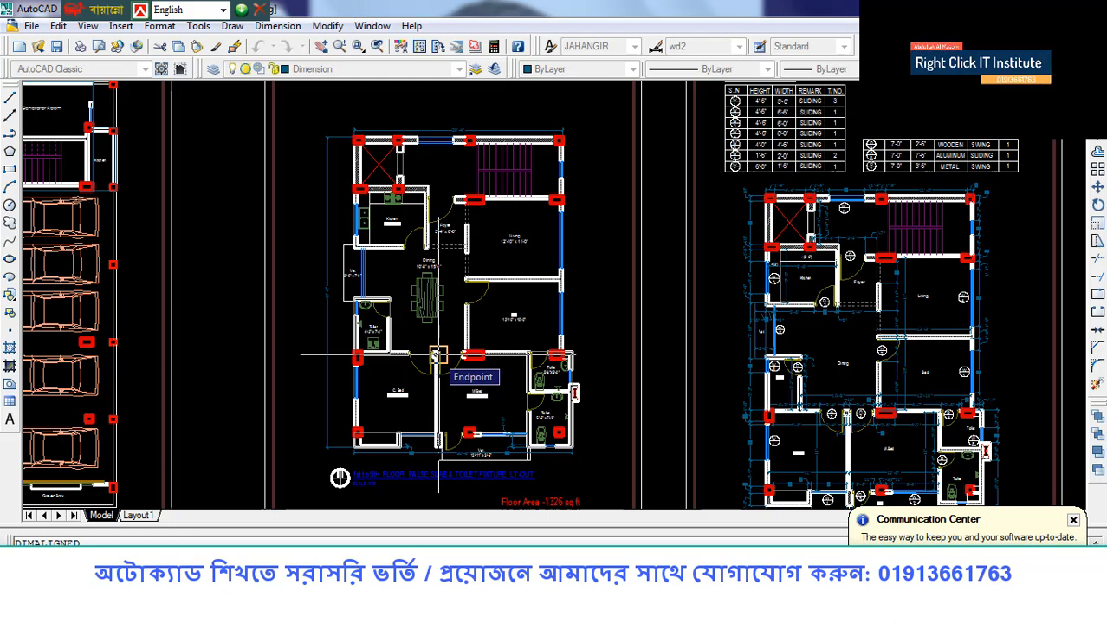
{"action": "scroll", "coordinate": [519, 235], "scroll_direction": "up", "scroll_amount": 3}
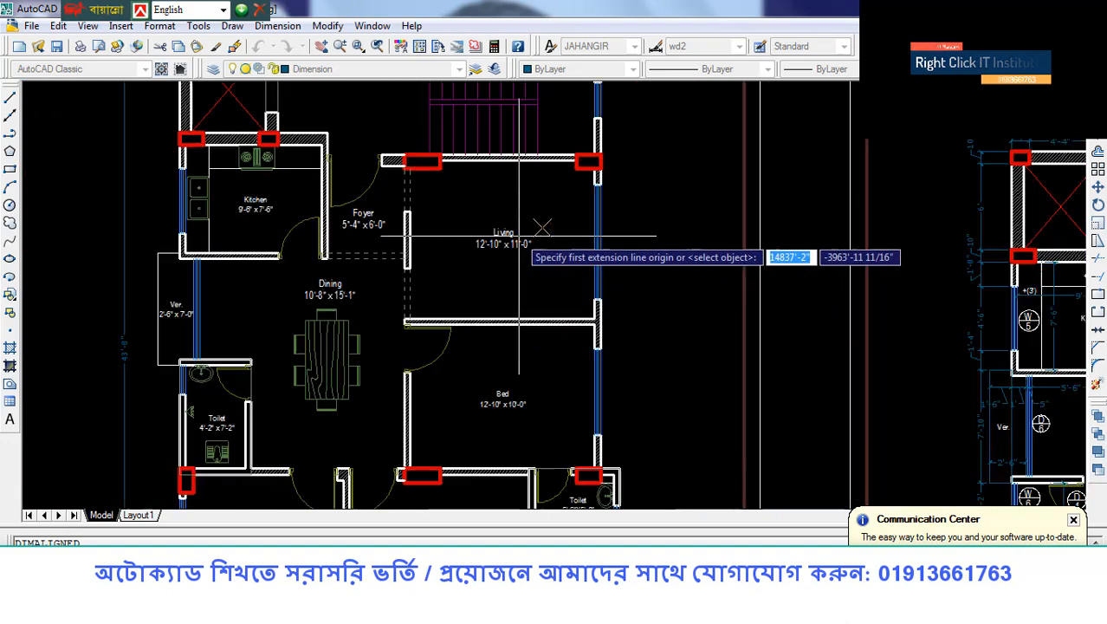
{"action": "middle_click_drag", "start_coordinate": [515, 388], "coordinate": [564, 235]}
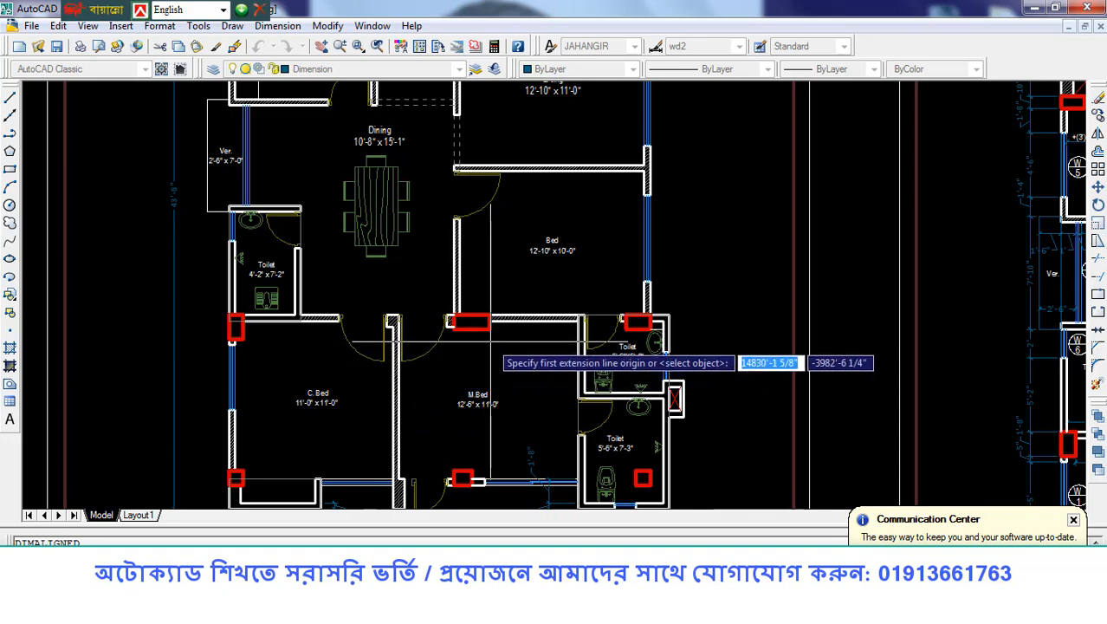
{"action": "scroll", "coordinate": [490, 347], "scroll_direction": "down", "scroll_amount": 2}
{"action": "scroll", "coordinate": [490, 334], "scroll_direction": "down", "scroll_amount": 2}
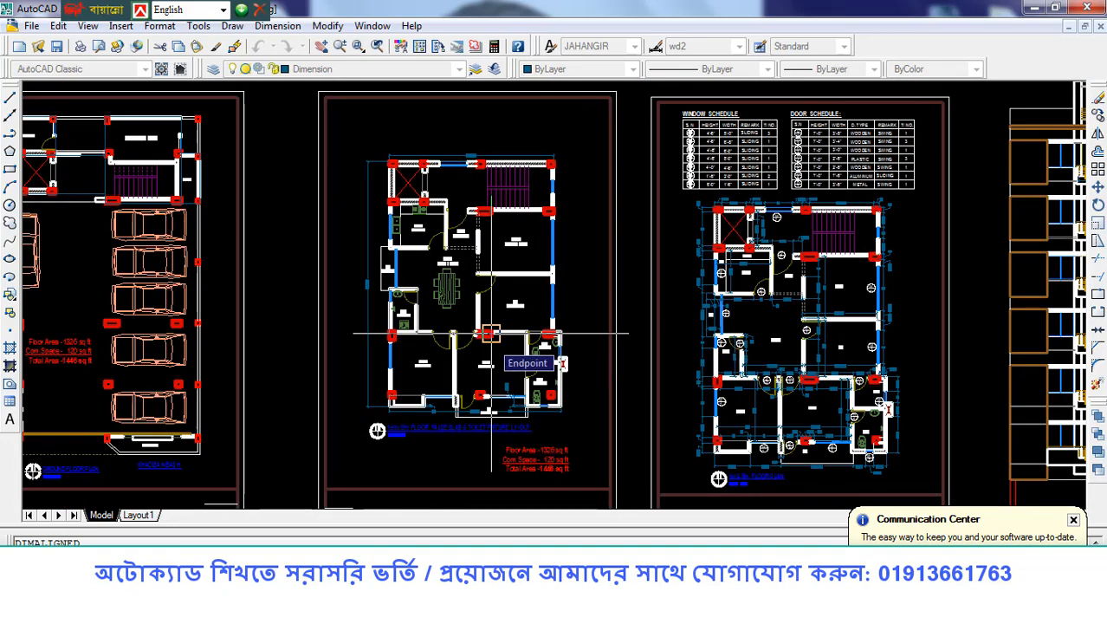
{"action": "scroll", "coordinate": [490, 334], "scroll_direction": "down", "scroll_amount": 3}
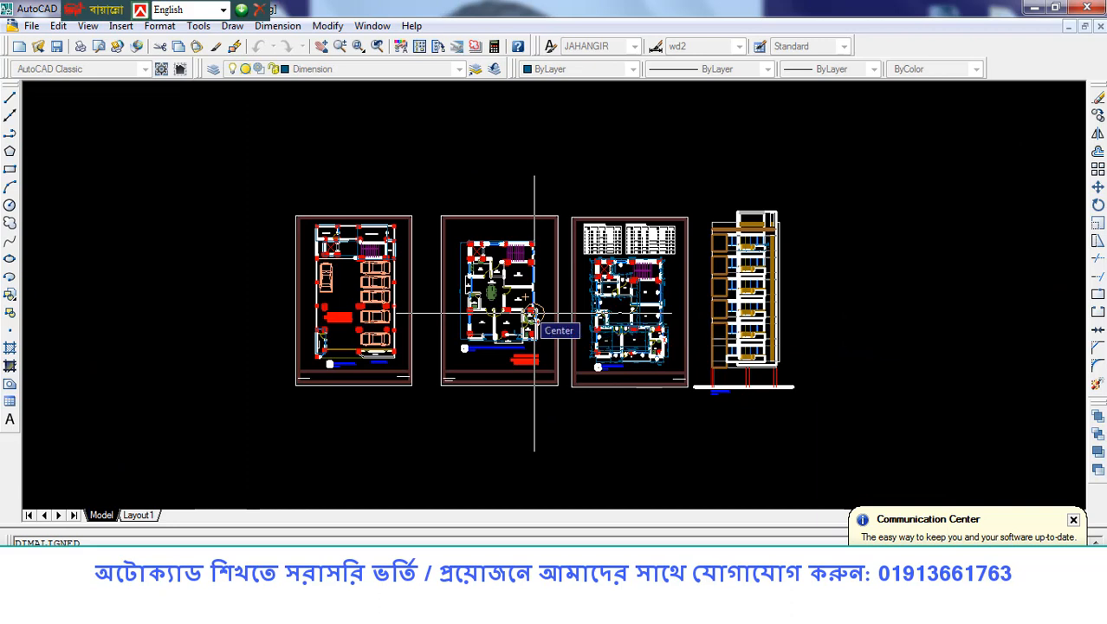